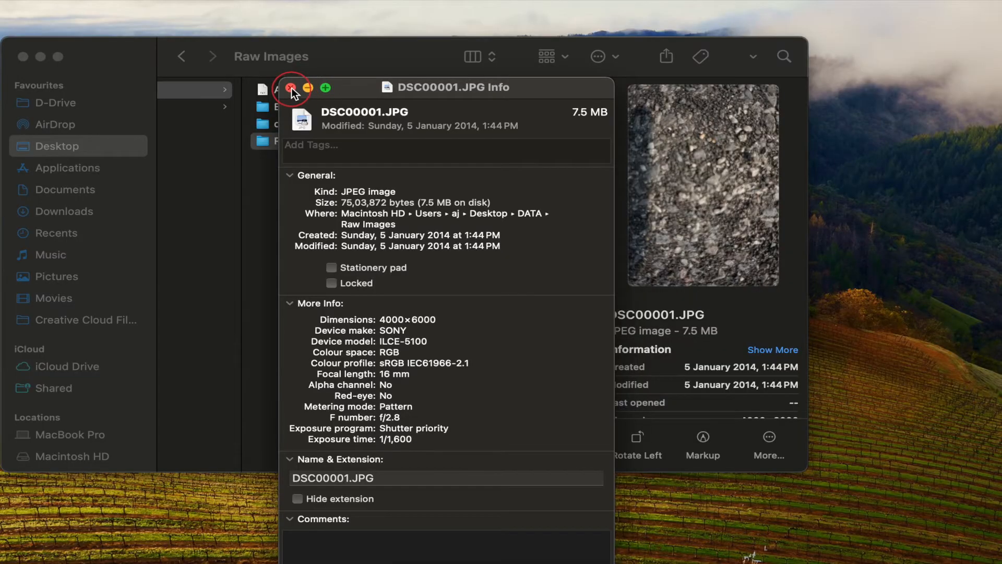
Step: Close the DSC00001.JPG info window and select the Drone data processing mode in Emlid Studio
{"action": "left_click", "coordinate": [291, 88]}
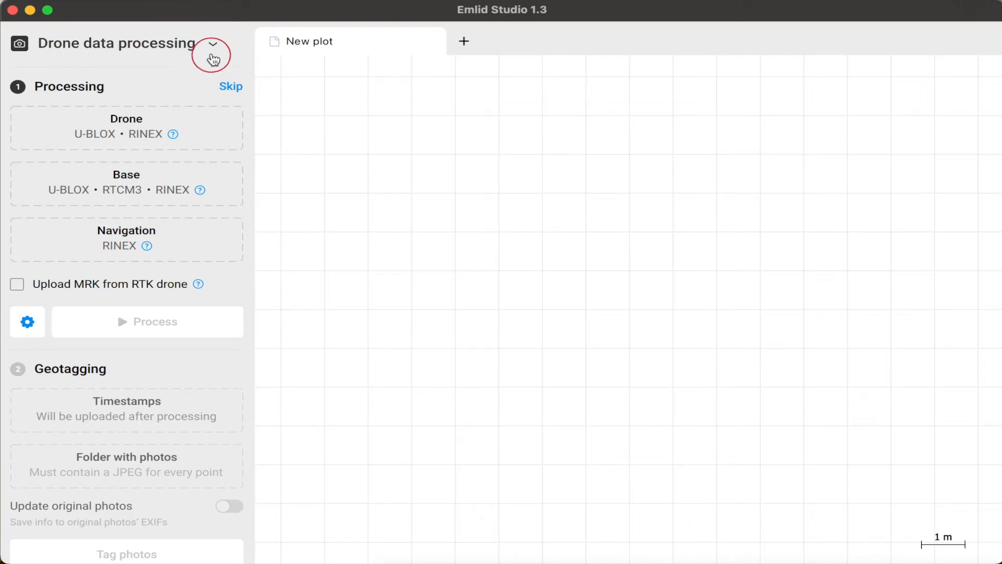
{"action": "left_click", "coordinate": [214, 51]}
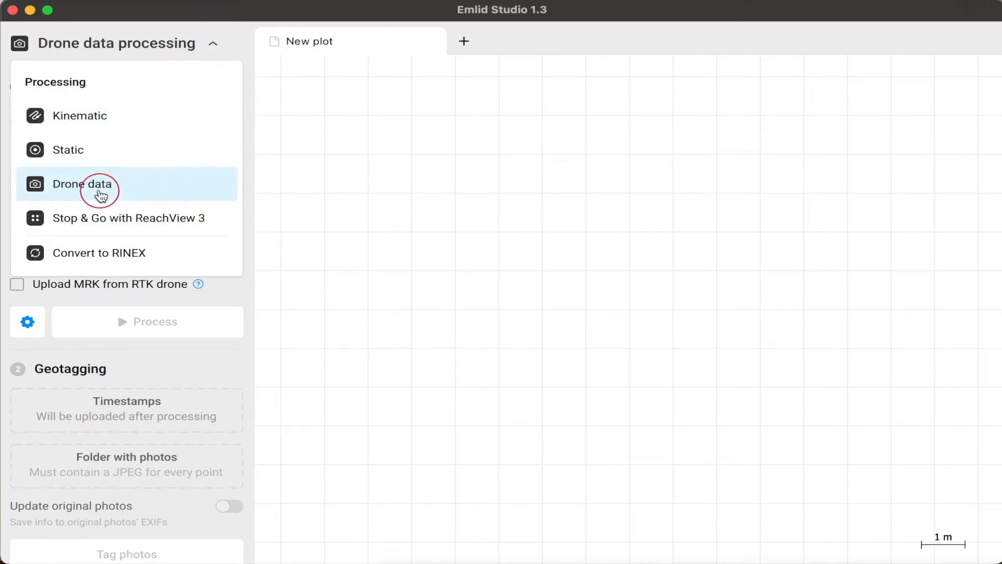
{"action": "left_click", "coordinate": [100, 191]}
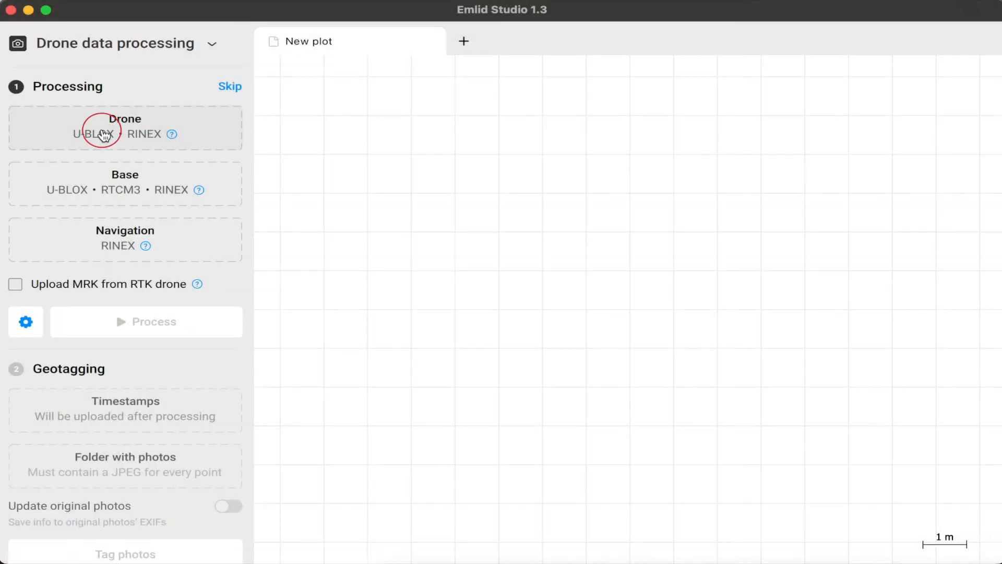
Step: Load 2022_11_14_13_39_30.ubx from the drone rover folder as the drone log
{"action": "left_click", "coordinate": [129, 135]}
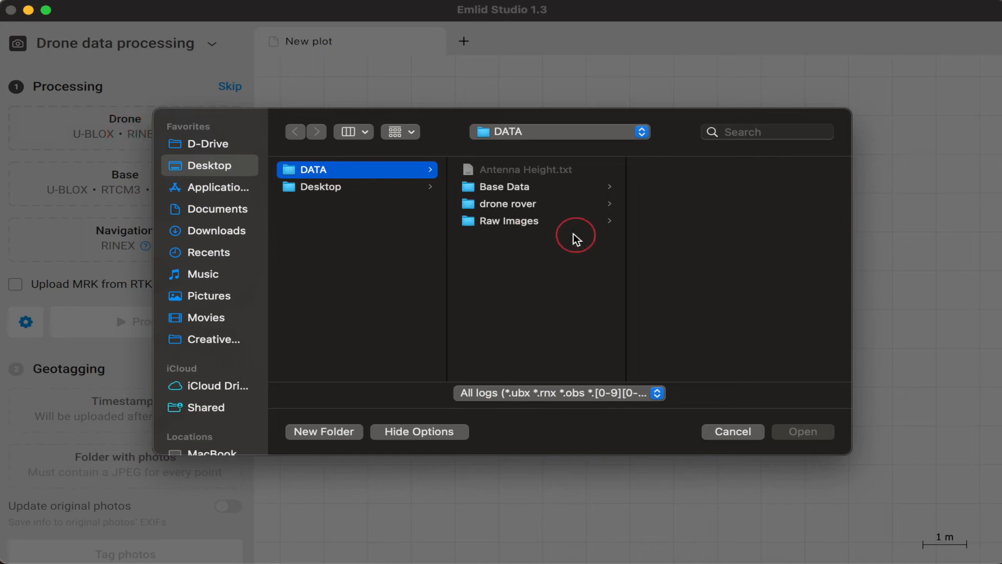
{"action": "left_click", "coordinate": [528, 209]}
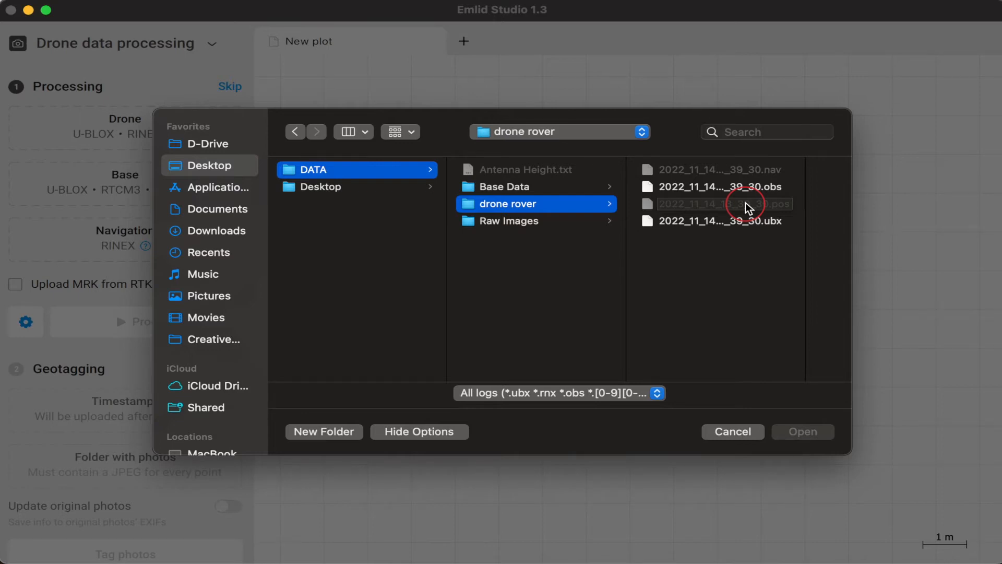
{"action": "left_click", "coordinate": [699, 224]}
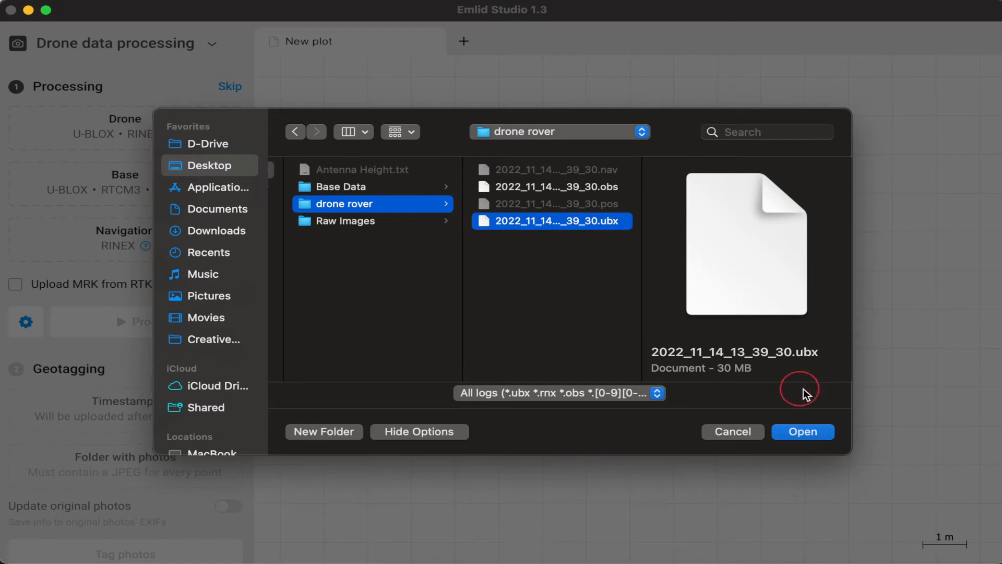
{"action": "left_click", "coordinate": [806, 434]}
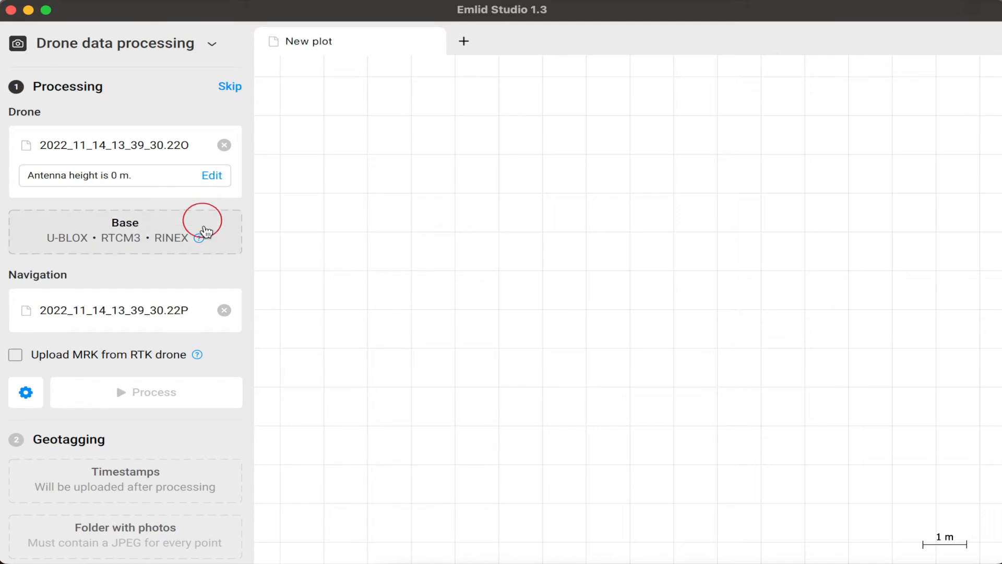
Step: Switch to Finder and examine the generated RINEX subfolder inside the drone rover folder
{"action": "left_click", "coordinate": [28, 10]}
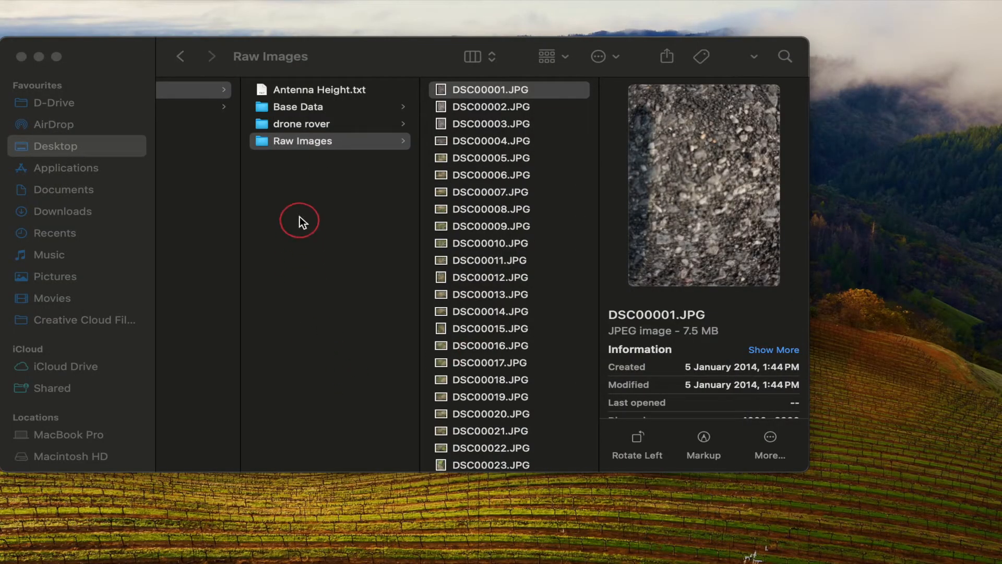
{"action": "left_click", "coordinate": [325, 127]}
{"action": "left_click", "coordinate": [325, 127]}
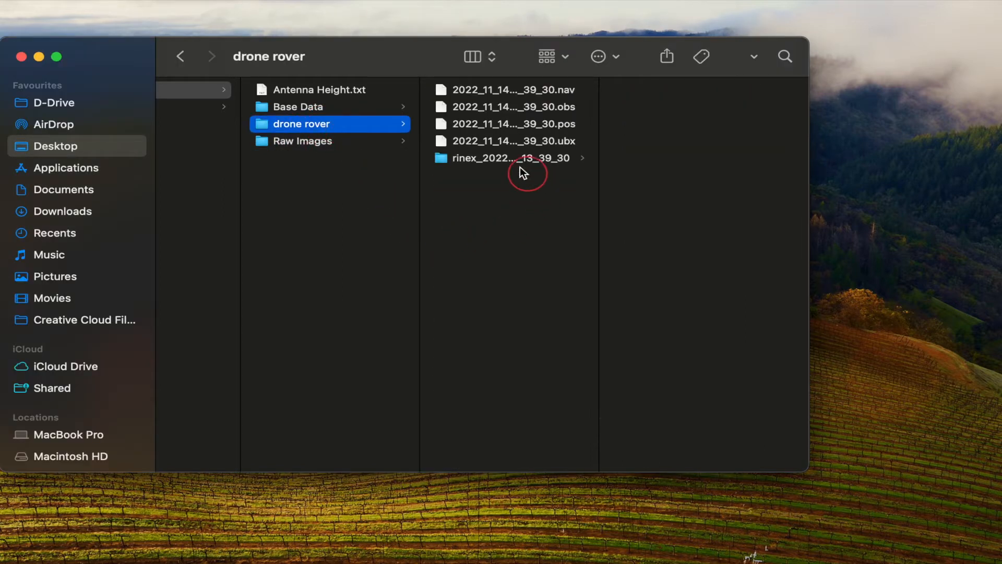
{"action": "left_click", "coordinate": [492, 159]}
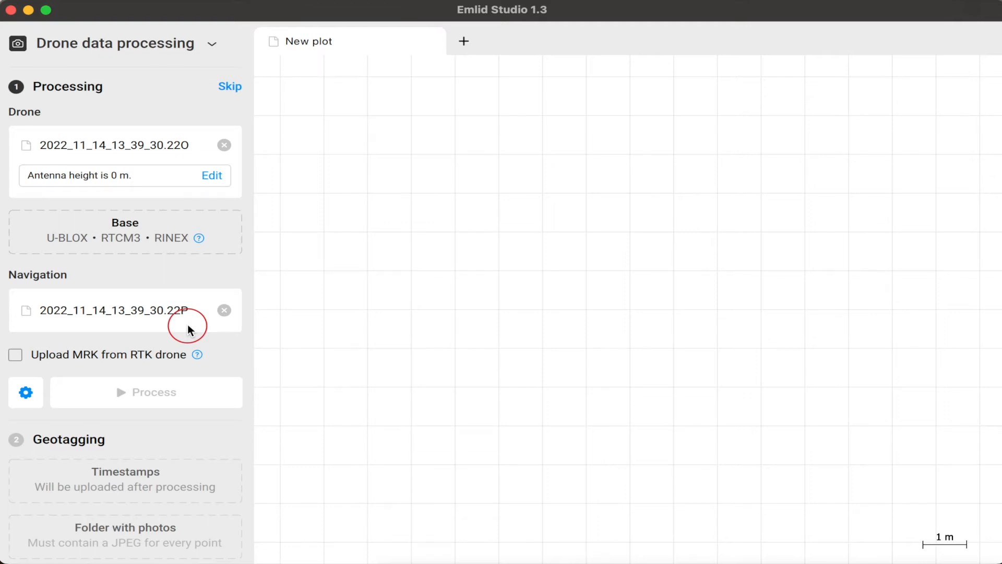
Step: Replace the converted drone and navigation files with 2022_11_14_13_39_30.obs and 2022_11_14_13_39_30.nav from the drone rover folder
{"action": "left_click", "coordinate": [224, 310]}
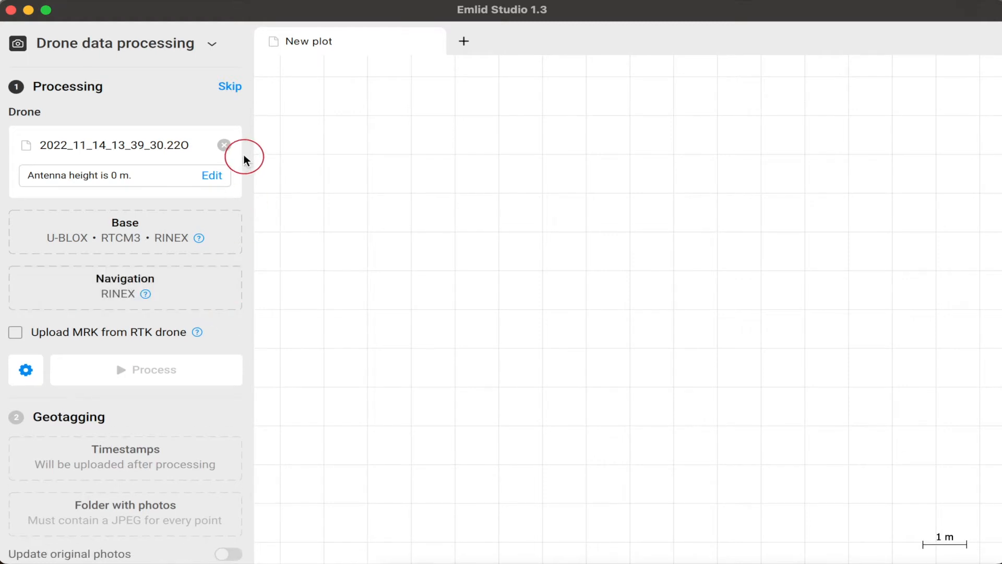
{"action": "left_click", "coordinate": [225, 146]}
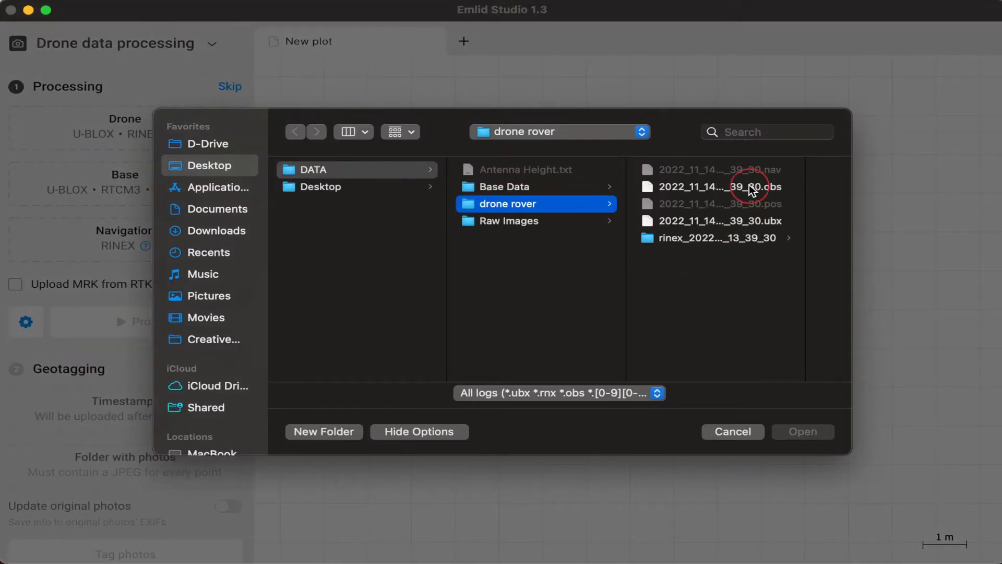
{"action": "left_click", "coordinate": [687, 187]}
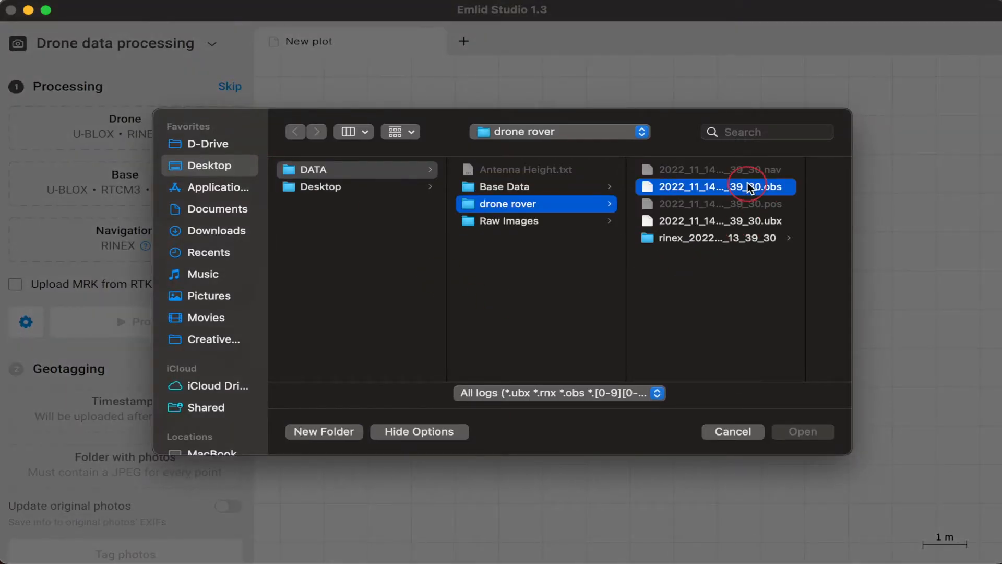
{"action": "left_click", "coordinate": [803, 432]}
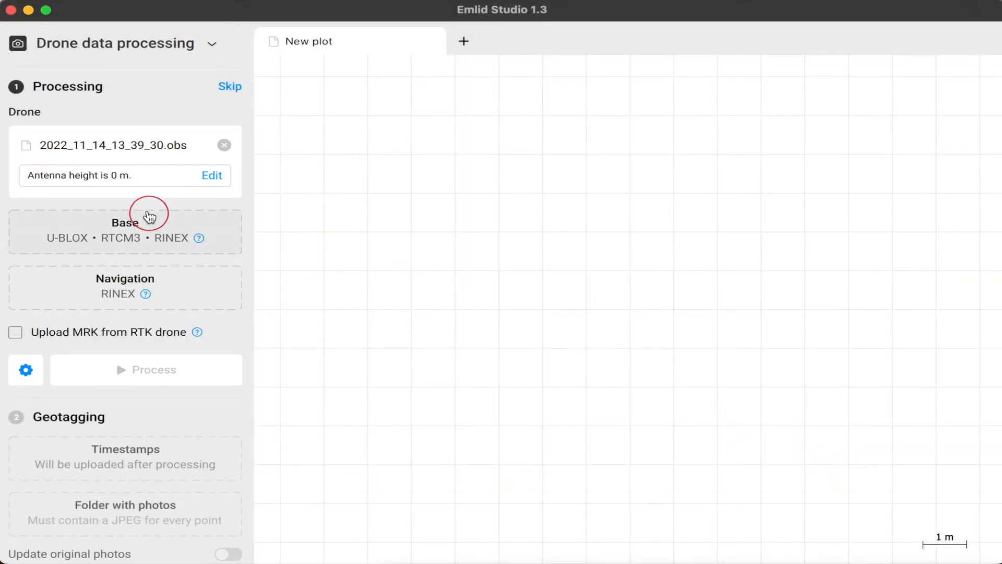
{"action": "left_click", "coordinate": [136, 297]}
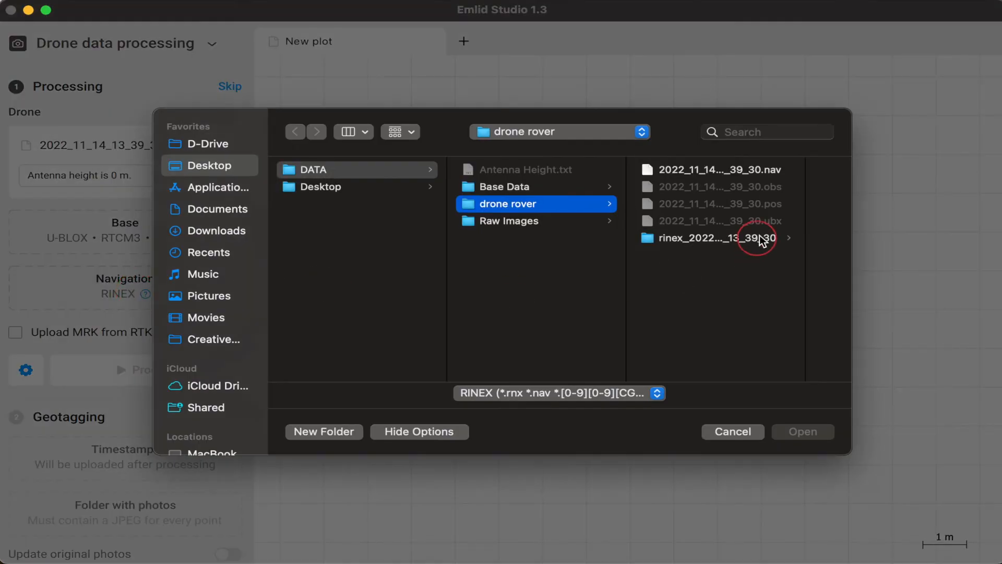
{"action": "left_click", "coordinate": [767, 170]}
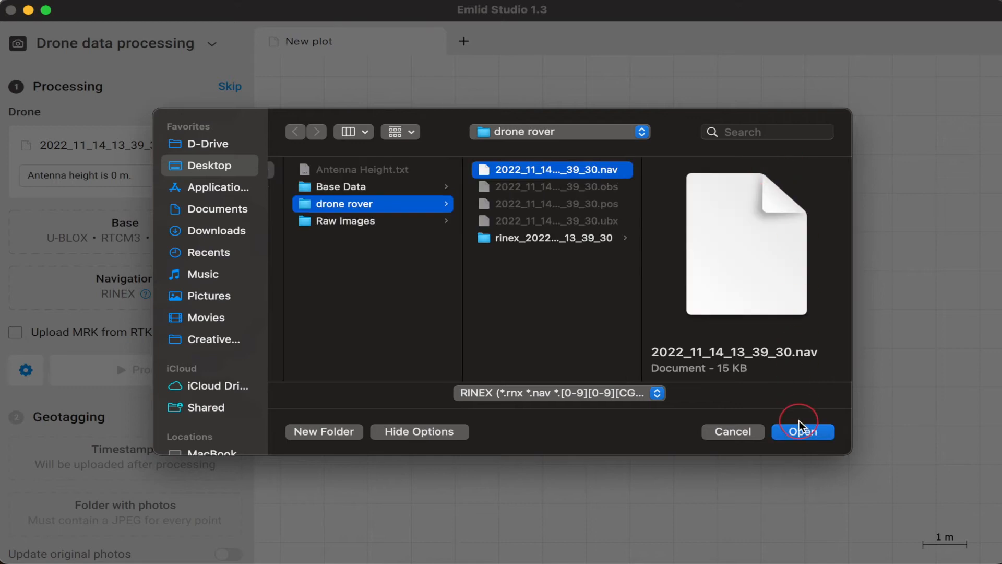
{"action": "left_click", "coordinate": [800, 433]}
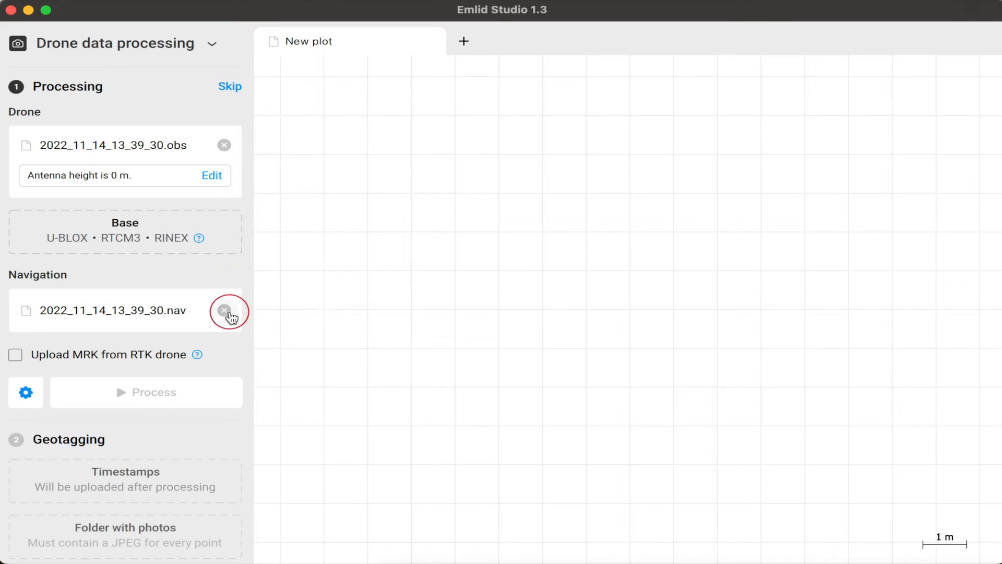
Step: Remove the .nav and .obs files and load 2022_11_14_13_39_30.ubx as the drone log instead
{"action": "left_click", "coordinate": [224, 310]}
{"action": "left_click", "coordinate": [224, 146]}
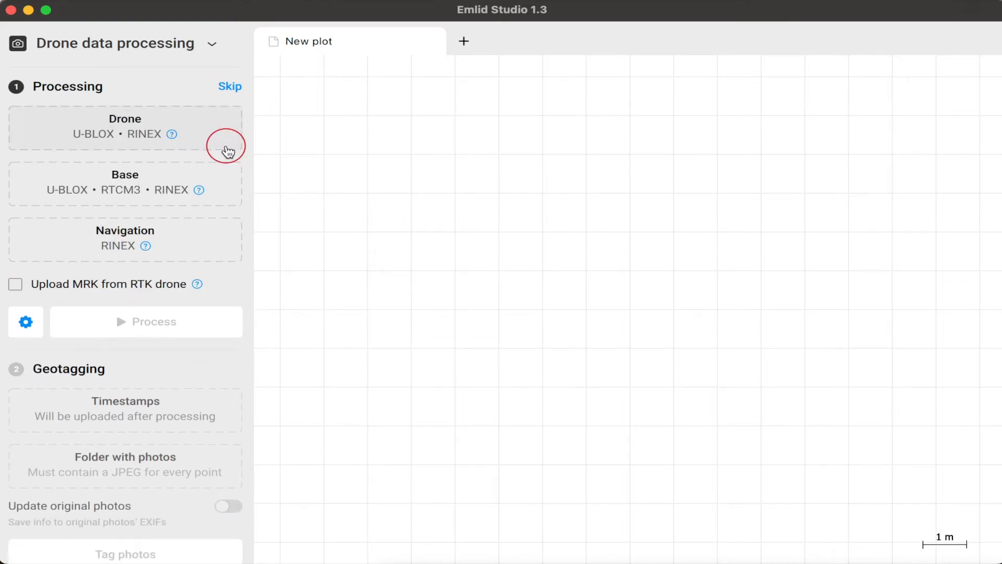
{"action": "left_click", "coordinate": [152, 130]}
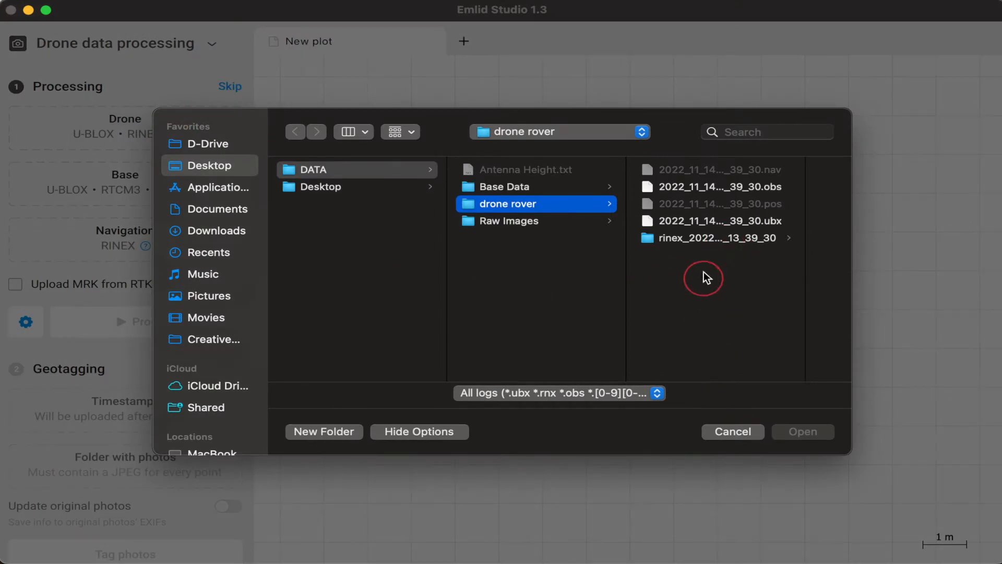
{"action": "left_click", "coordinate": [719, 220]}
{"action": "left_click", "coordinate": [799, 431]}
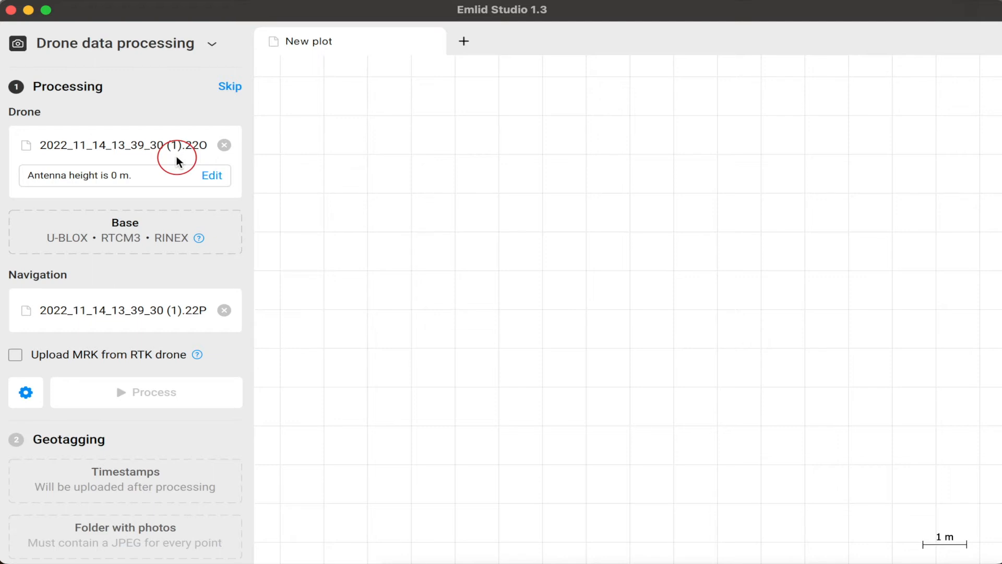
{"action": "left_click", "coordinate": [28, 10]}
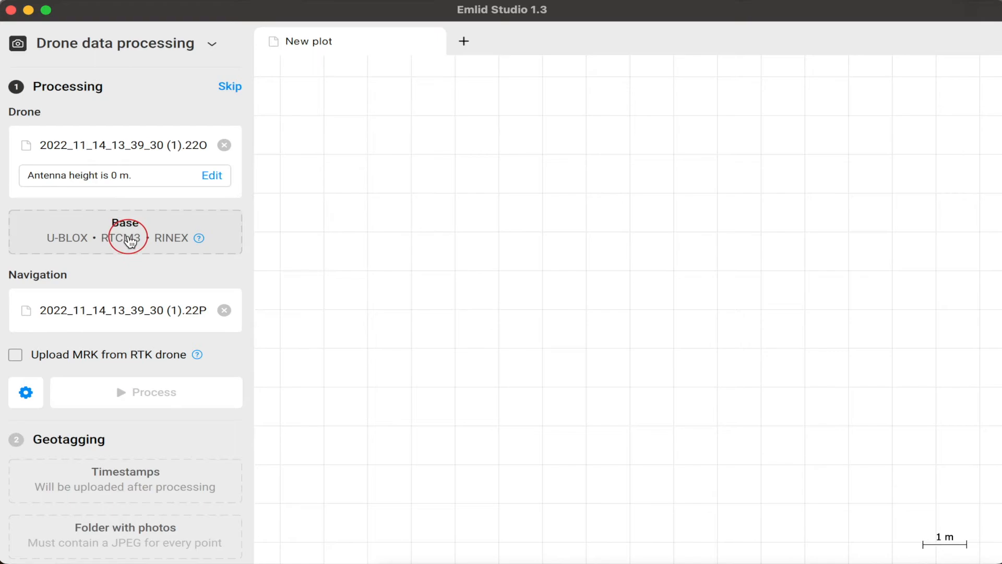
Step: Load the AReachBase2 .22O observation file from the RINEX subfolder of Base Data as the base log
{"action": "left_click", "coordinate": [130, 239]}
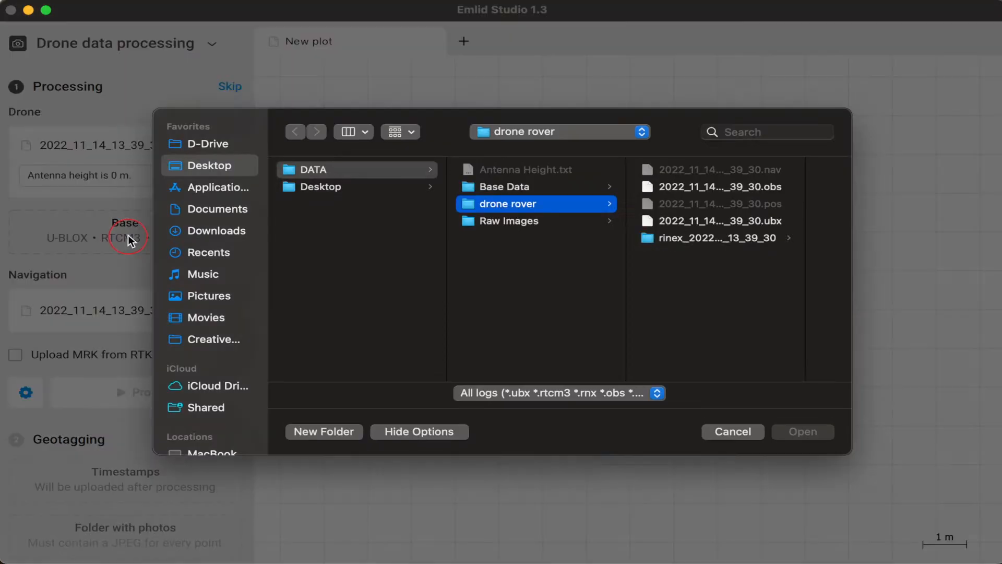
{"action": "left_click", "coordinate": [512, 186]}
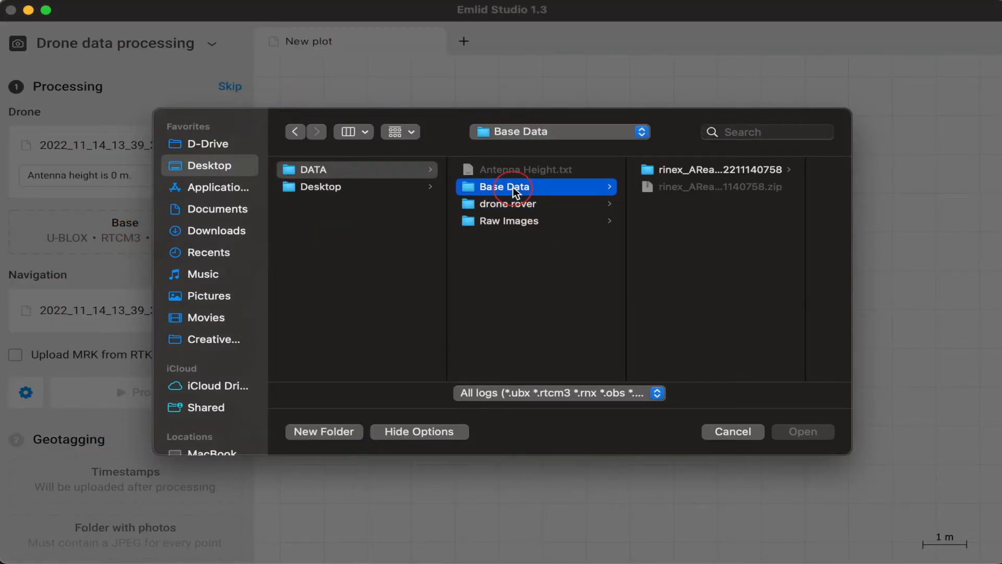
{"action": "left_click", "coordinate": [737, 171]}
{"action": "left_click", "coordinate": [793, 170]}
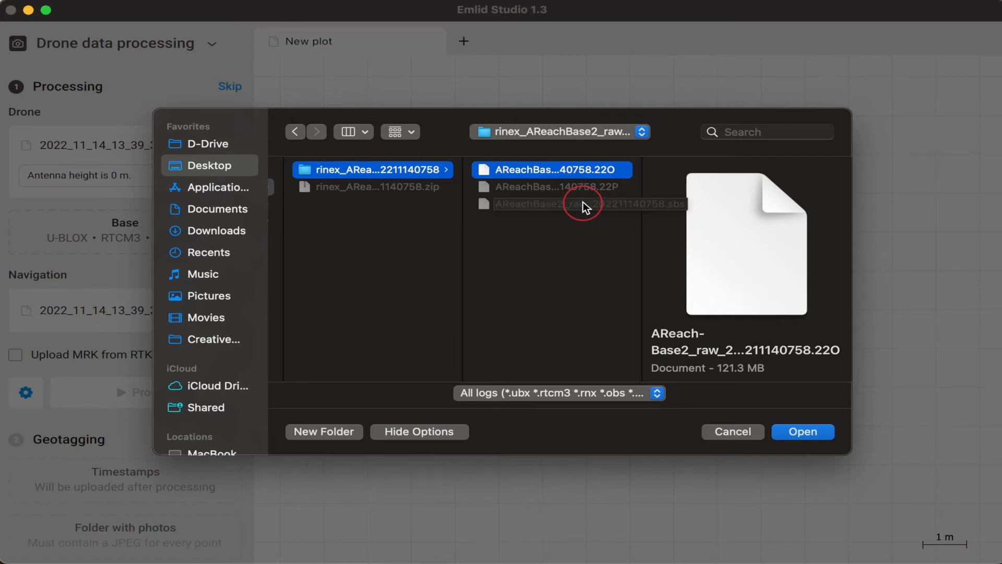
{"action": "left_click", "coordinate": [801, 432]}
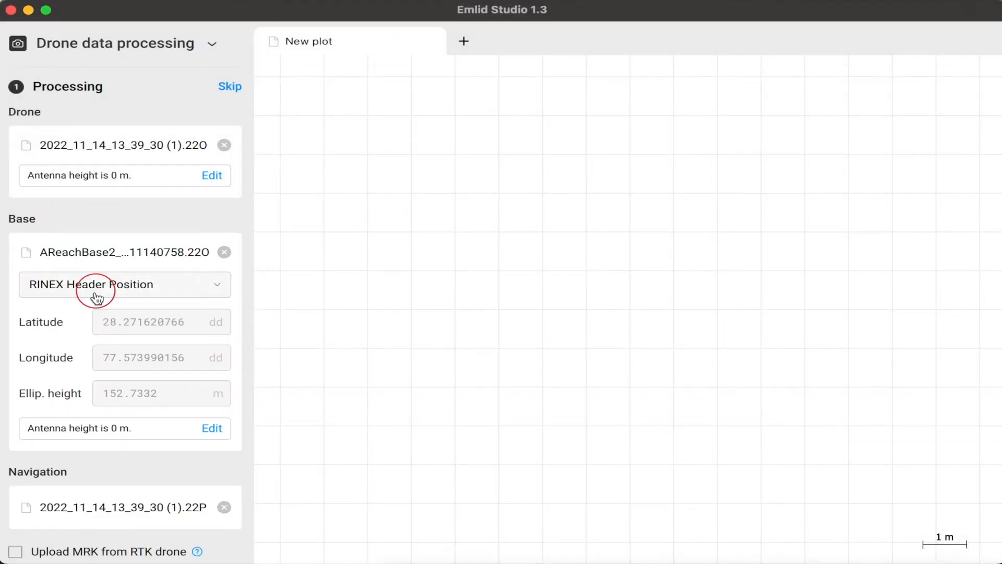
Step: Try manual base coordinates in Lat/Lon/Height, dd format, clear the trial latitude and return the position source to RINEX Header Position
{"action": "scroll", "coordinate": [177, 287], "scroll_direction": "down", "scroll_amount": 2}
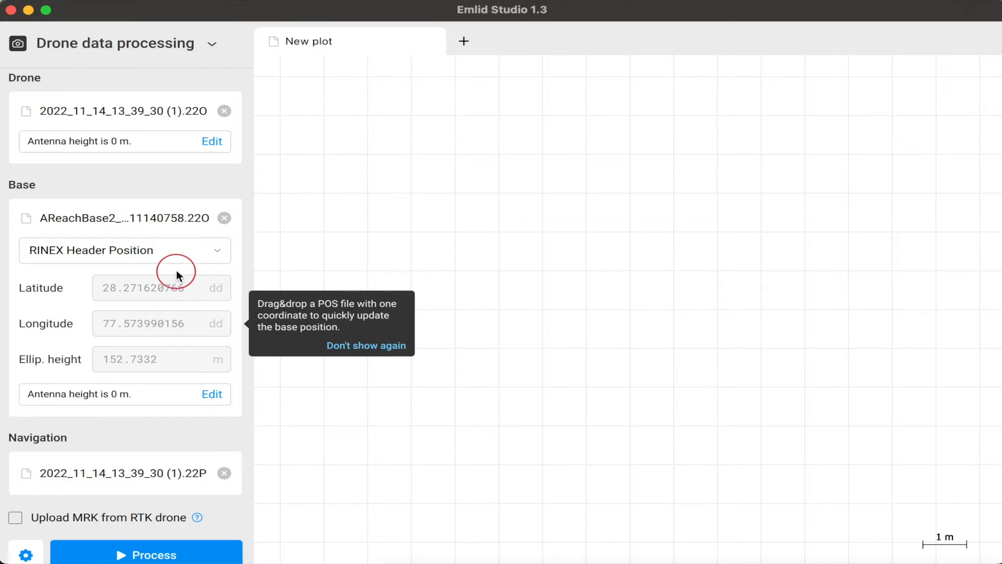
{"action": "left_click", "coordinate": [178, 254]}
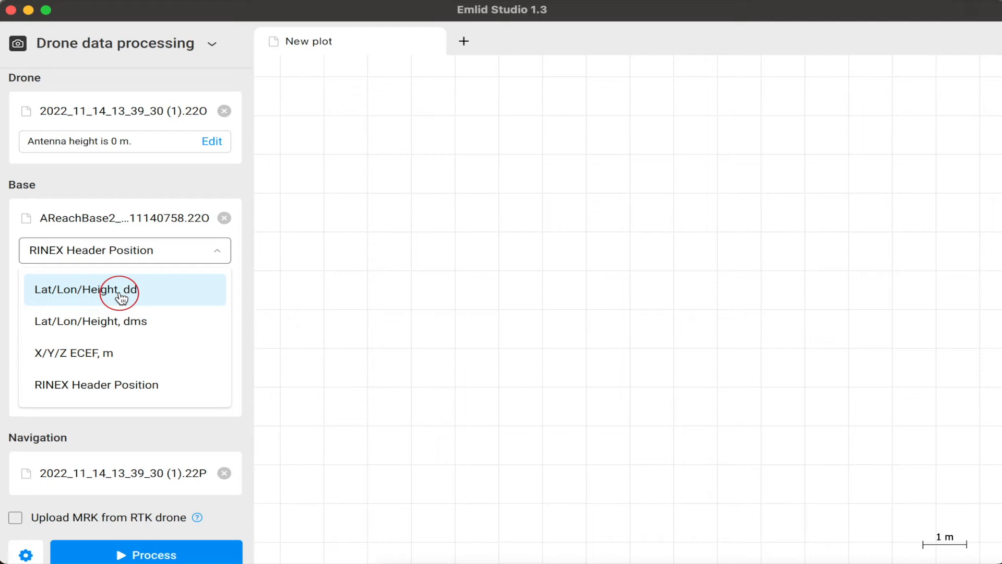
{"action": "left_click", "coordinate": [121, 297]}
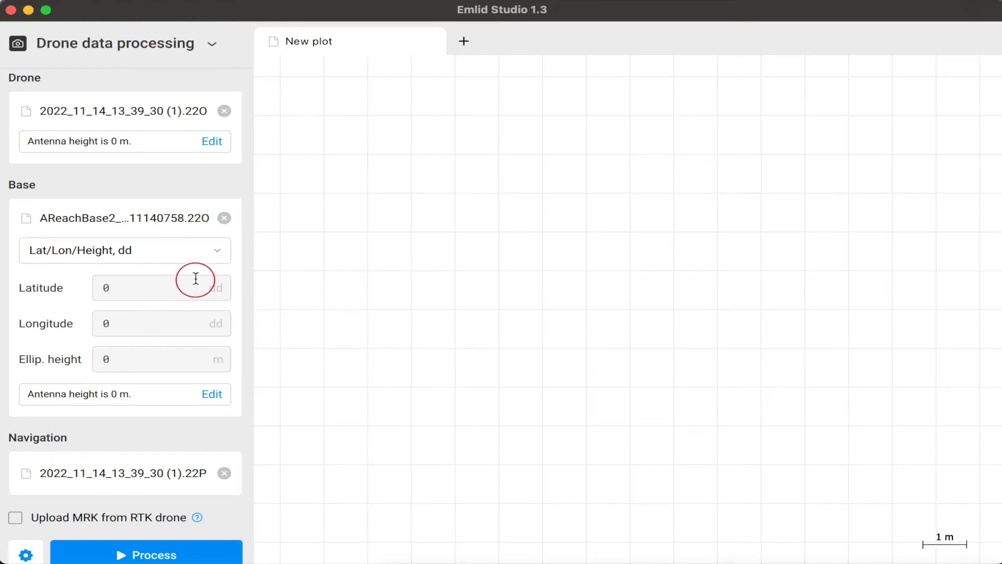
{"action": "mouse_move", "coordinate": [184, 315]}
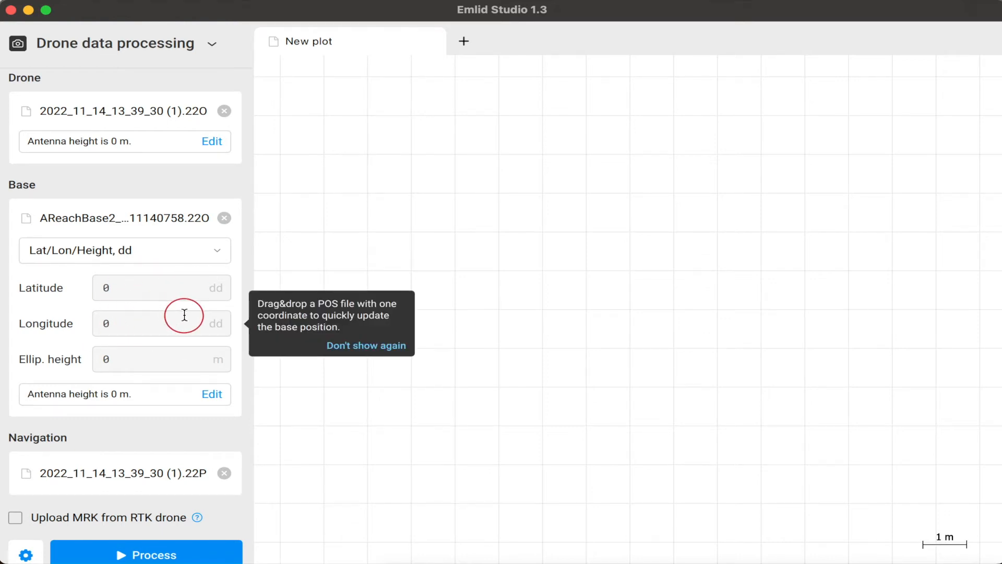
{"action": "left_click", "coordinate": [122, 287]}
{"action": "key", "text": "BackSpace"}
{"action": "type", "text": "33"}
{"action": "key", "text": "BackSpace"}
{"action": "key", "text": "BackSpace"}
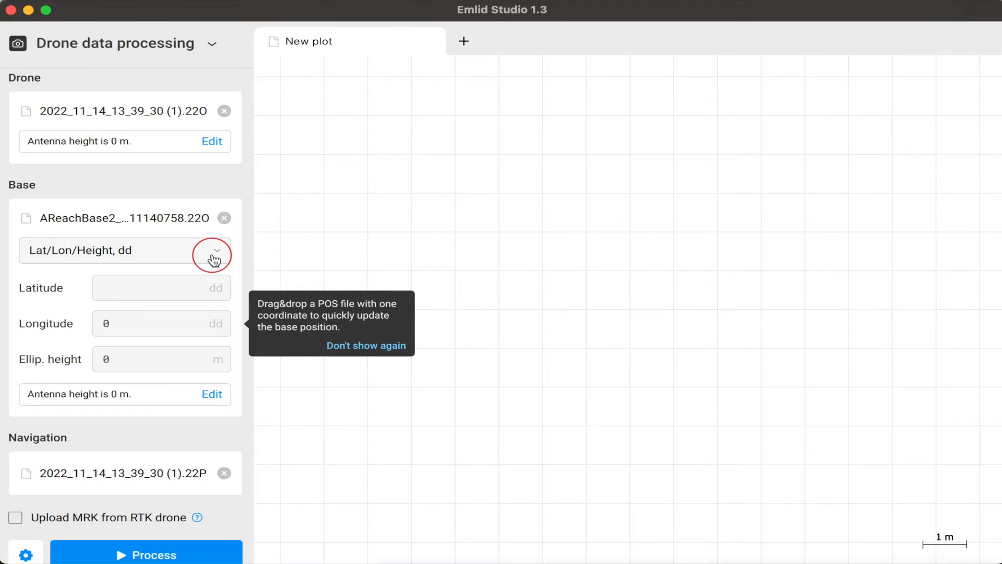
{"action": "left_click", "coordinate": [214, 256]}
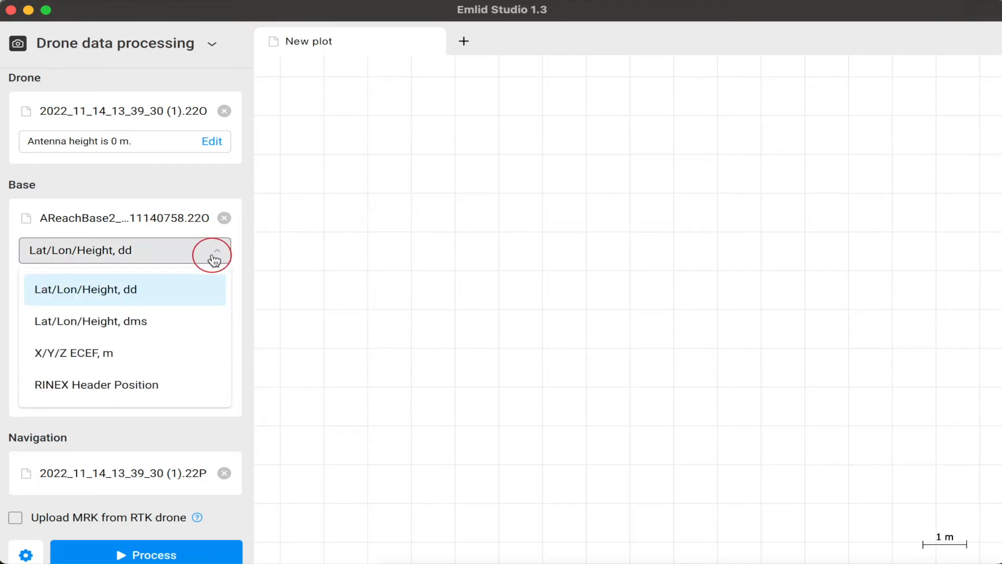
{"action": "left_click", "coordinate": [125, 386]}
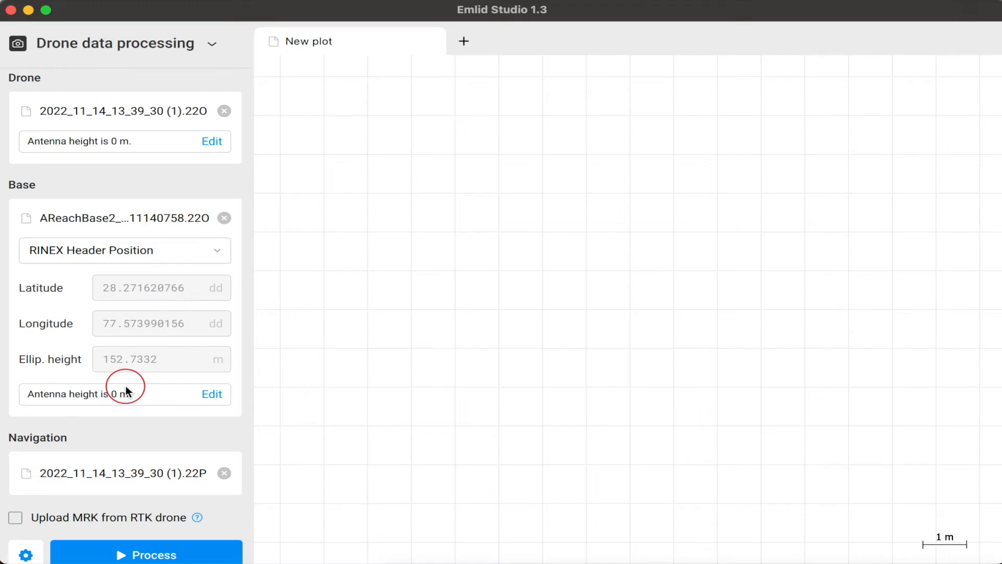
Step: Select RS2 as the receiver in the base antenna height settings
{"action": "mouse_move", "coordinate": [137, 323]}
{"action": "left_click", "coordinate": [208, 394]}
{"action": "left_click", "coordinate": [447, 266]}
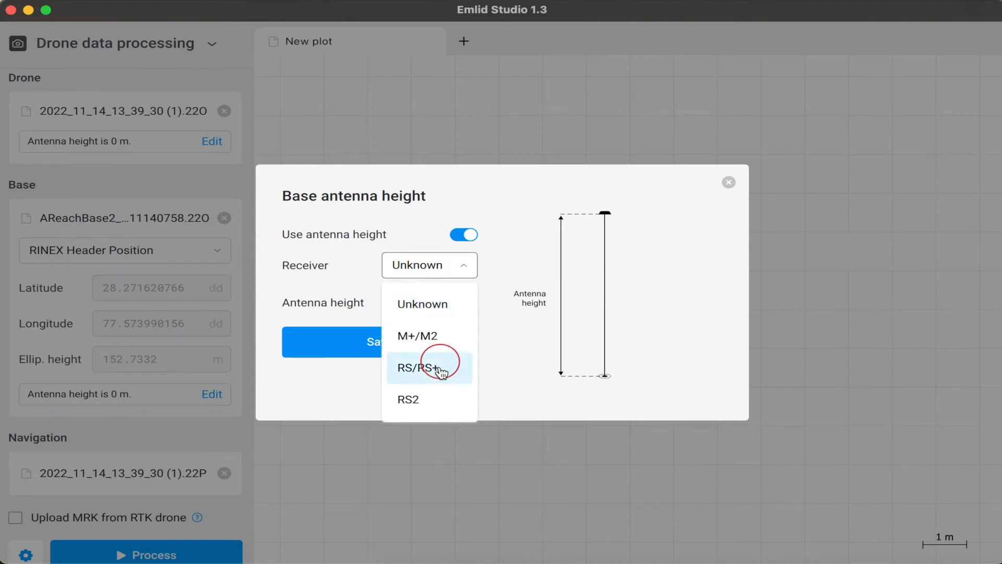
{"action": "left_click", "coordinate": [418, 399]}
Step: Look up the antenna height in Antenna Height.txt in Finder and save 2.634 m as the base's measured height
{"action": "double_click", "coordinate": [408, 298]}
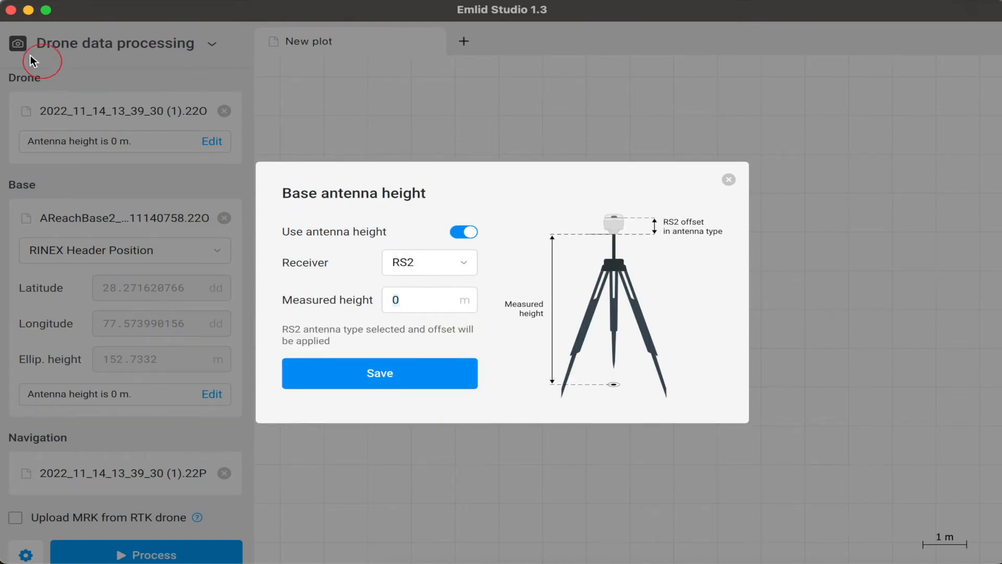
{"action": "left_click", "coordinate": [29, 10]}
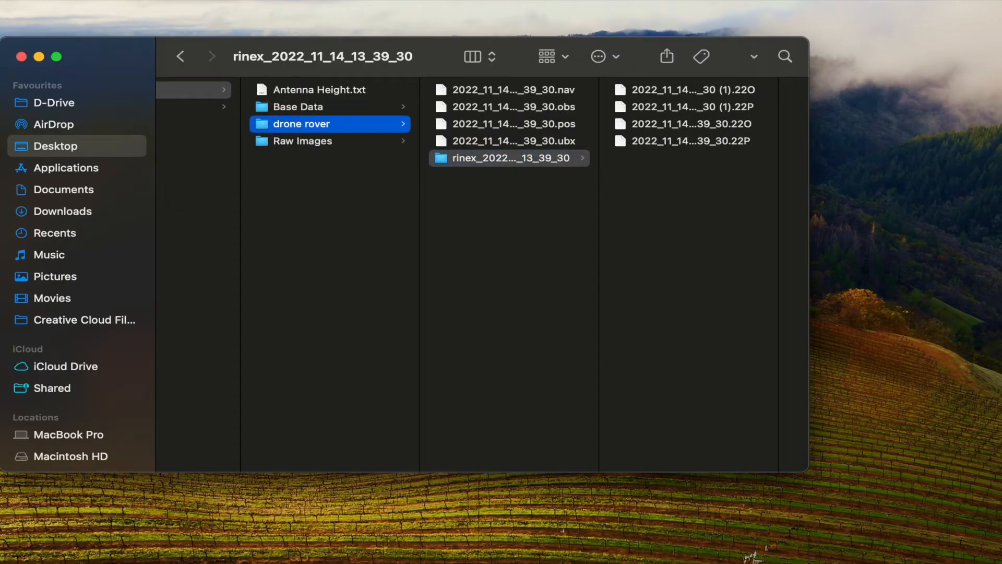
{"action": "left_click", "coordinate": [292, 90]}
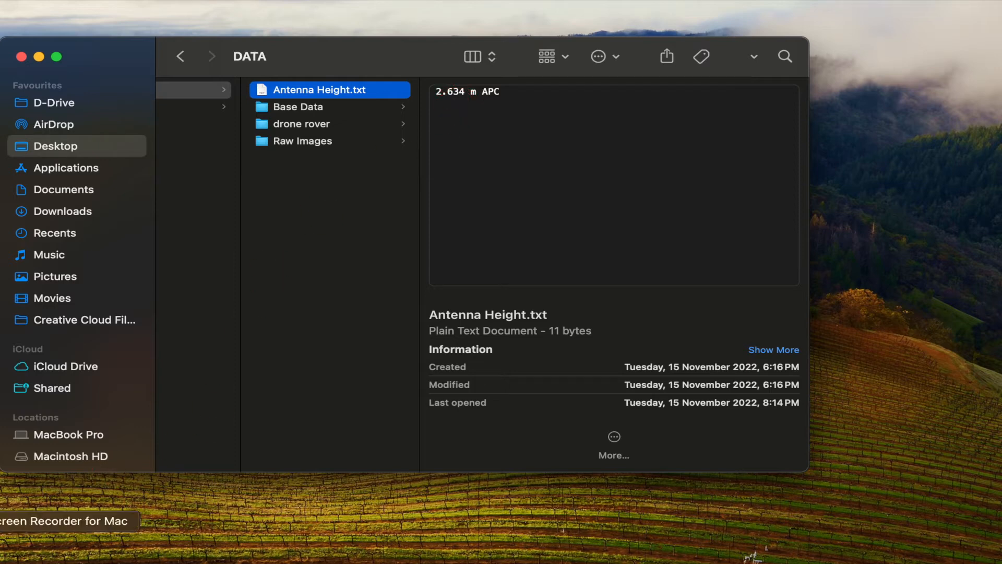
{"action": "left_click", "coordinate": [2, 493]}
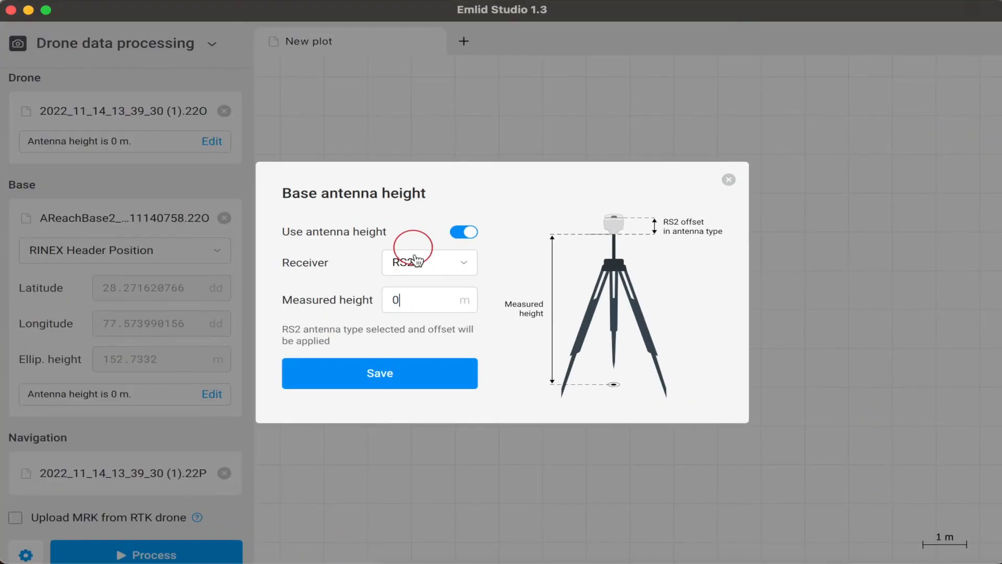
{"action": "key", "text": "BackSpace"}
{"action": "type", "text": "2.6"}
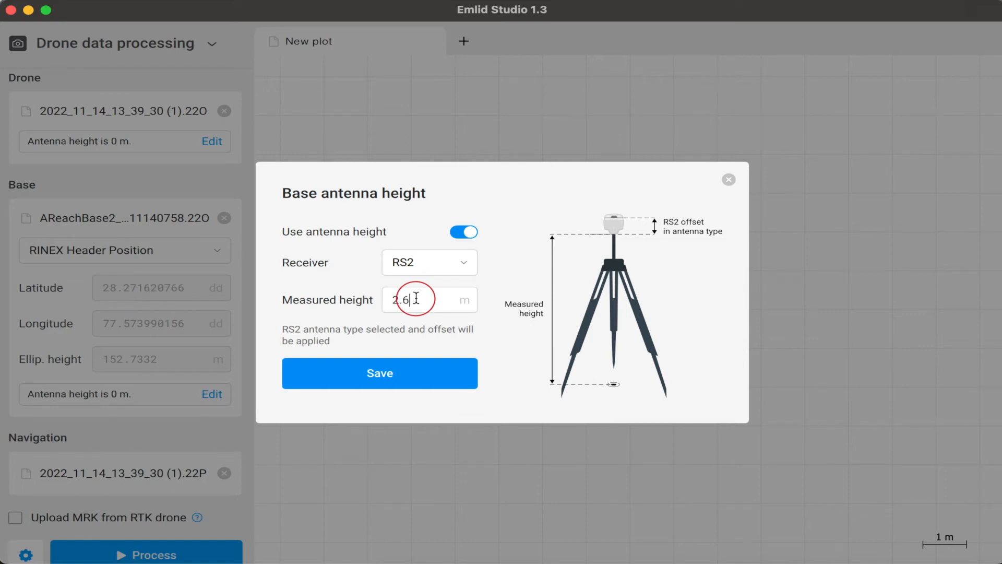
{"action": "type", "text": "34"}
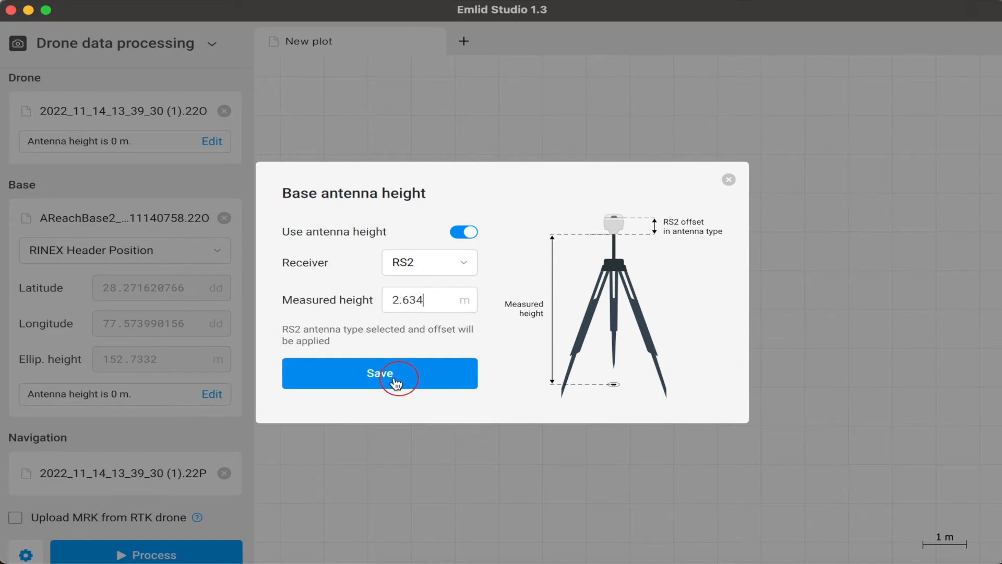
{"action": "left_click", "coordinate": [390, 377]}
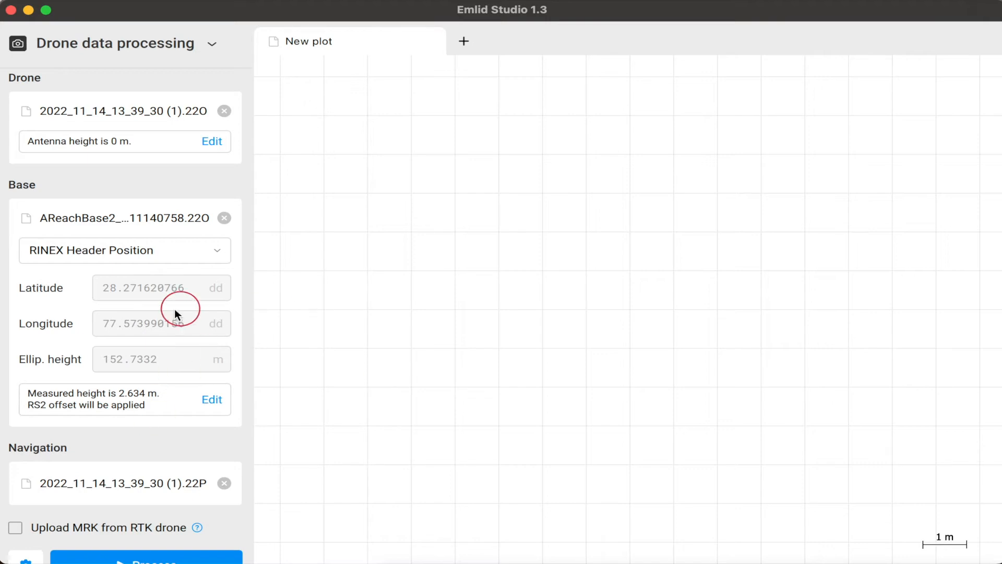
Step: Open the kinematic processing settings and choose Combined as the filter type
{"action": "mouse_move", "coordinate": [187, 362]}
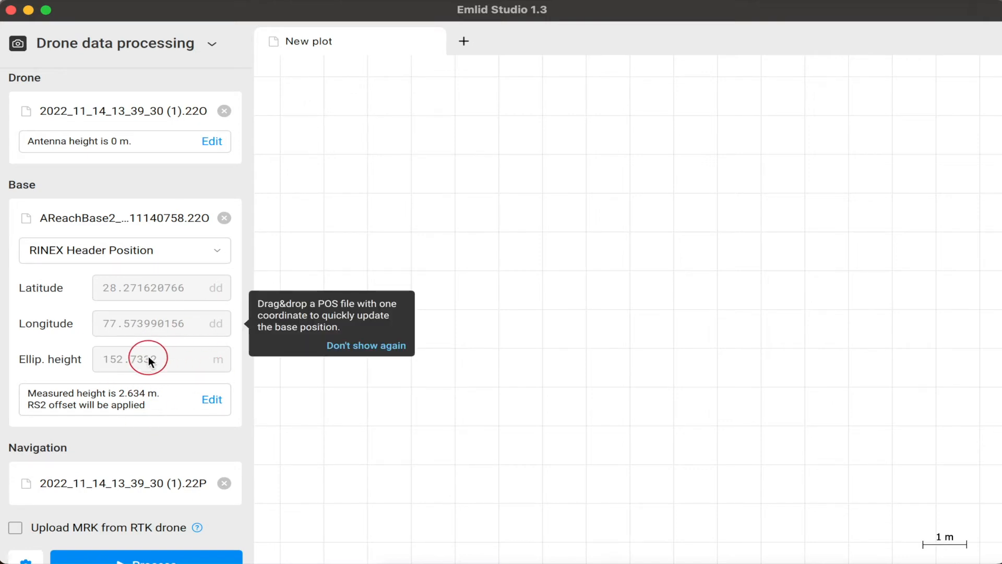
{"action": "scroll", "coordinate": [121, 426], "scroll_direction": "down", "scroll_amount": 2}
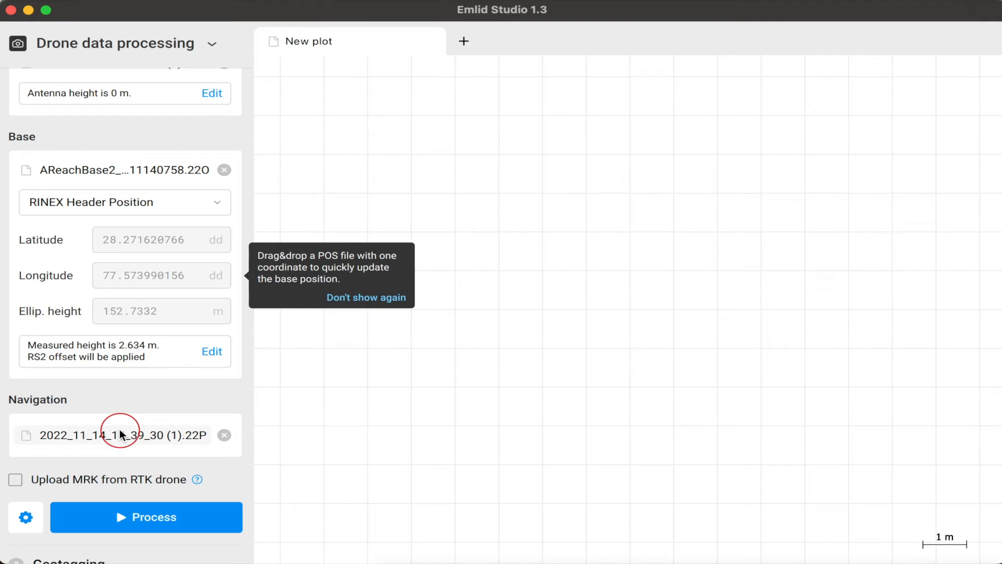
{"action": "scroll", "coordinate": [183, 367], "scroll_direction": "down", "scroll_amount": 3}
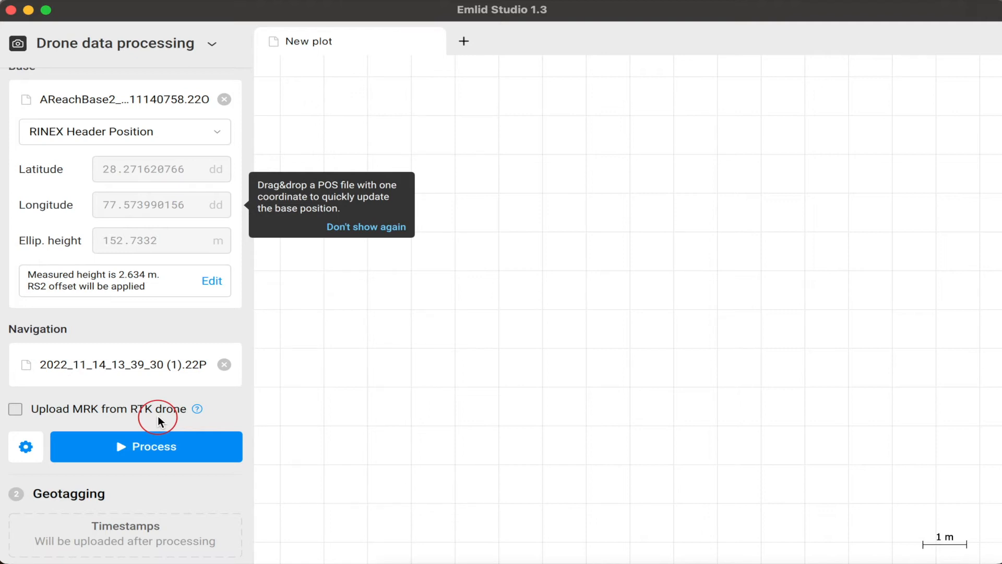
{"action": "mouse_move", "coordinate": [199, 411]}
{"action": "left_click", "coordinate": [159, 447]}
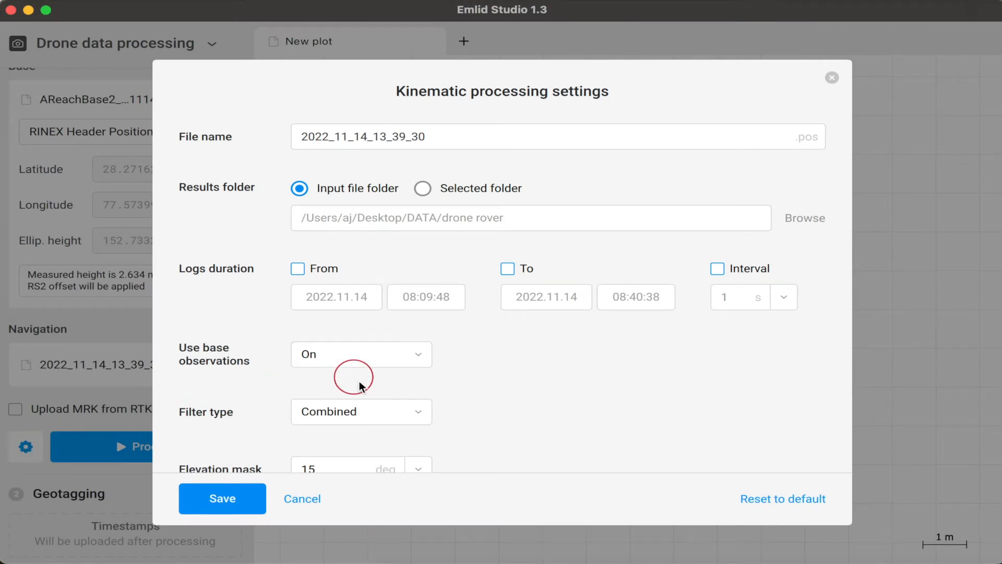
{"action": "scroll", "coordinate": [468, 372], "scroll_direction": "down", "scroll_amount": 3}
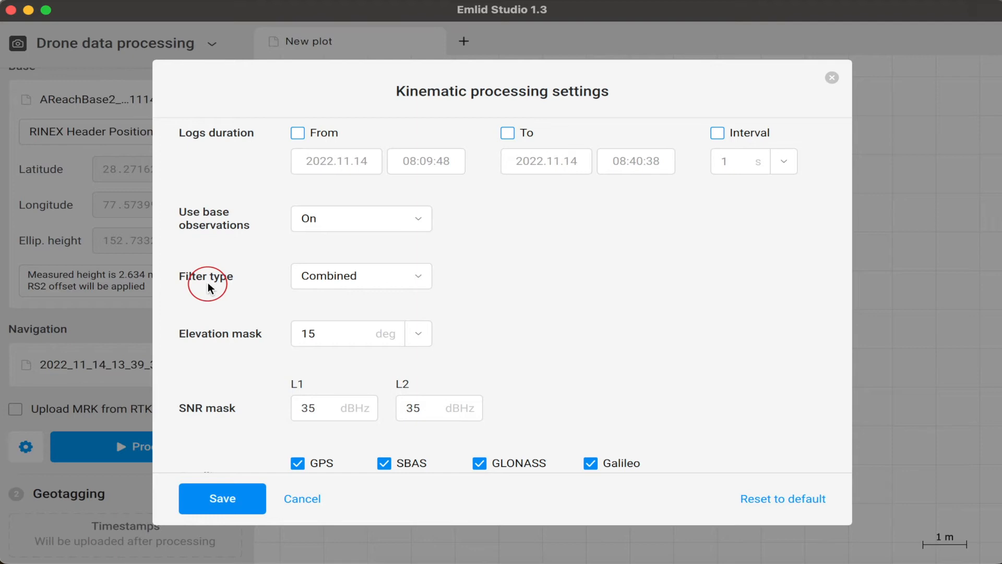
{"action": "left_click", "coordinate": [372, 275]}
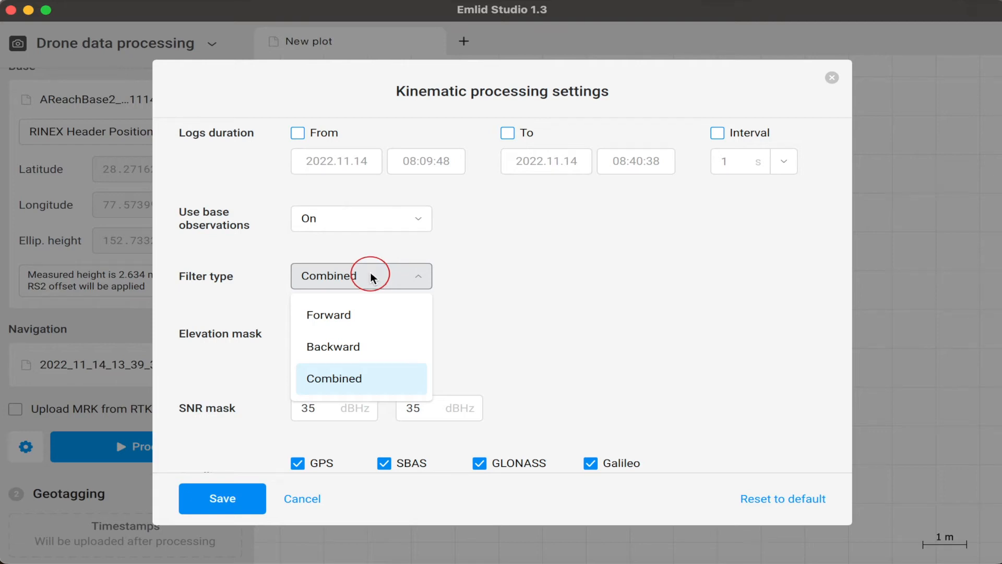
{"action": "left_click", "coordinate": [350, 380]}
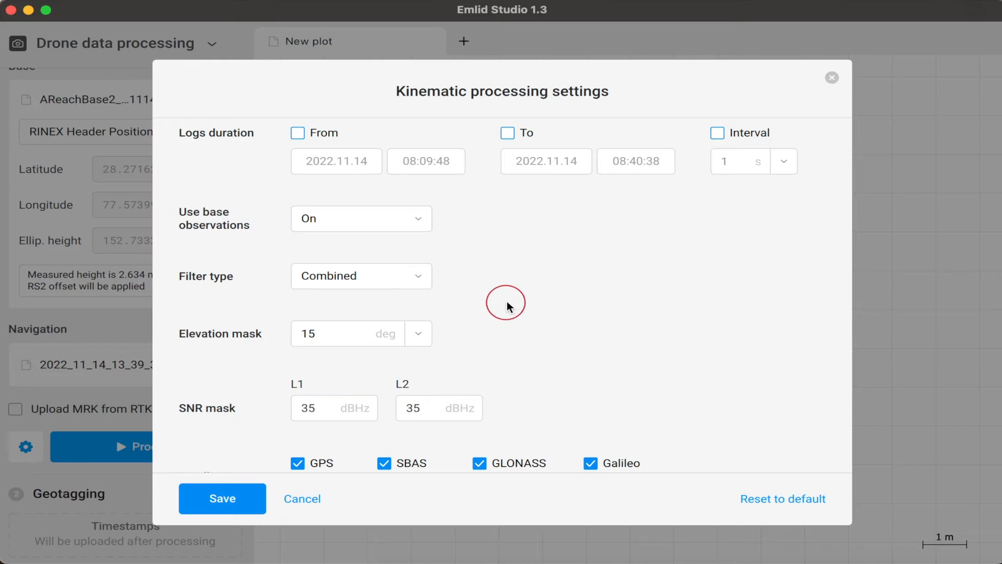
Step: Save the kinematic processing settings after reviewing the SNR mask and ambiguity resolution options, and process the drone data
{"action": "scroll", "coordinate": [508, 303], "scroll_direction": "down", "scroll_amount": 4}
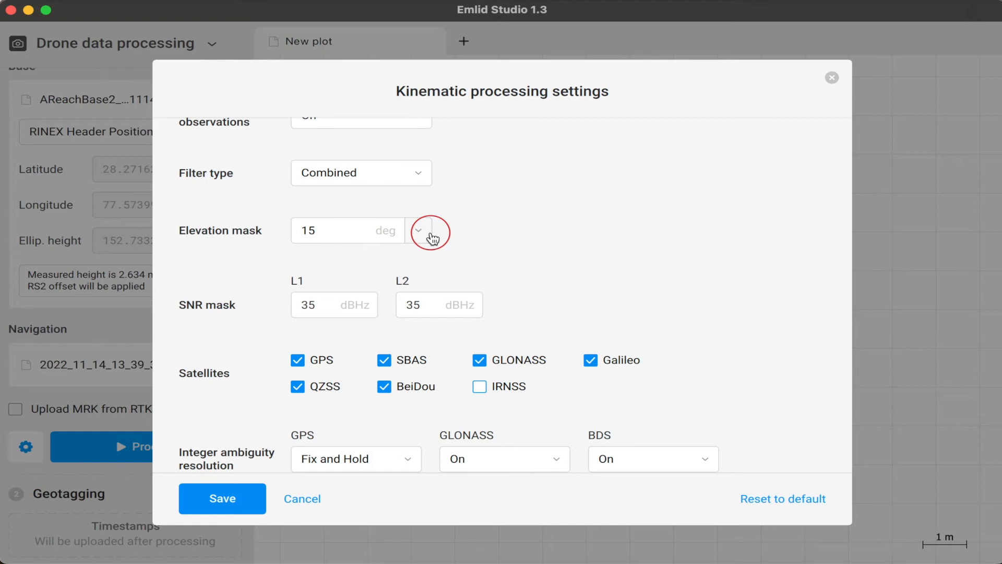
{"action": "scroll", "coordinate": [432, 235], "scroll_direction": "down", "scroll_amount": 1}
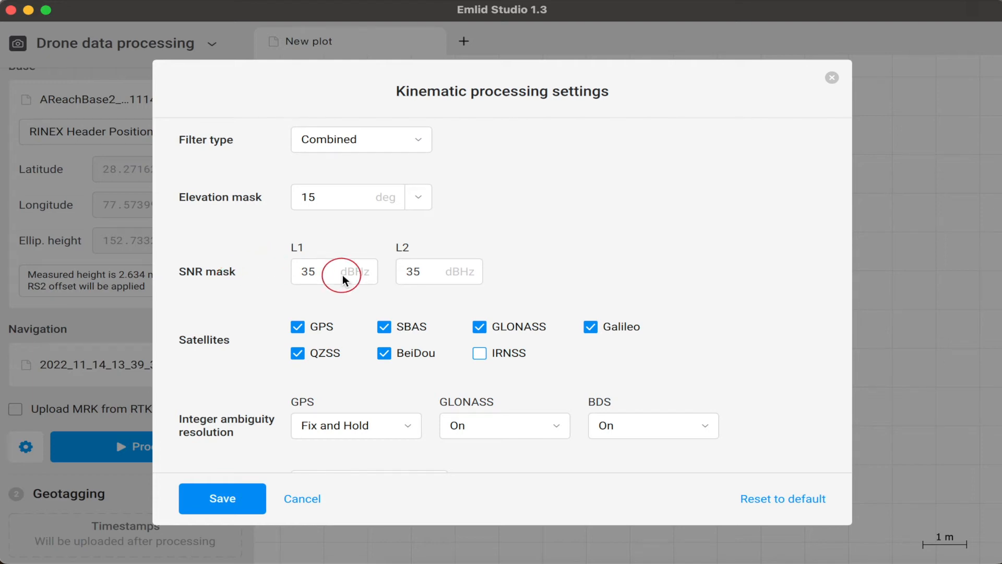
{"action": "left_click", "coordinate": [325, 271]}
{"action": "left_click", "coordinate": [428, 274]}
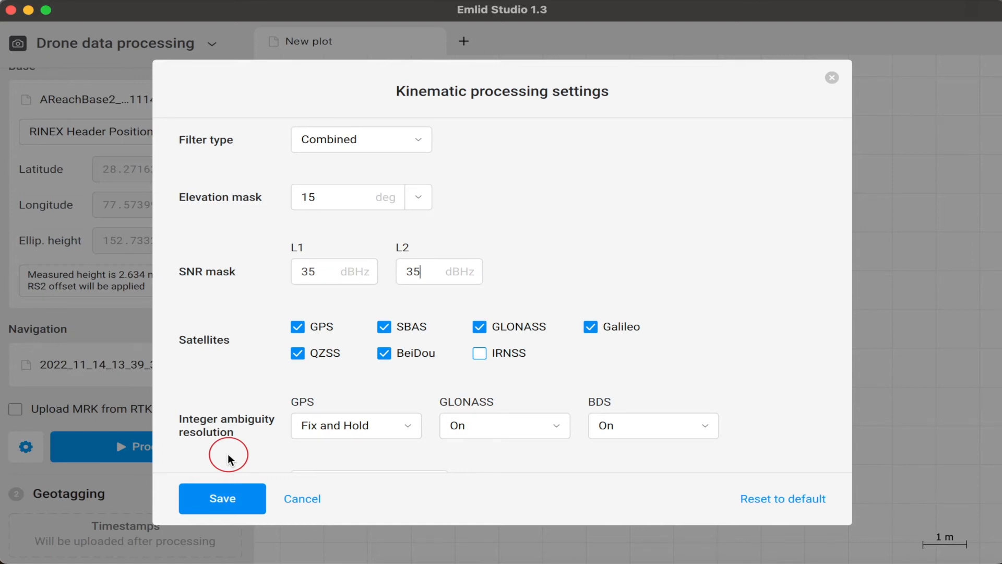
{"action": "left_click", "coordinate": [409, 430]}
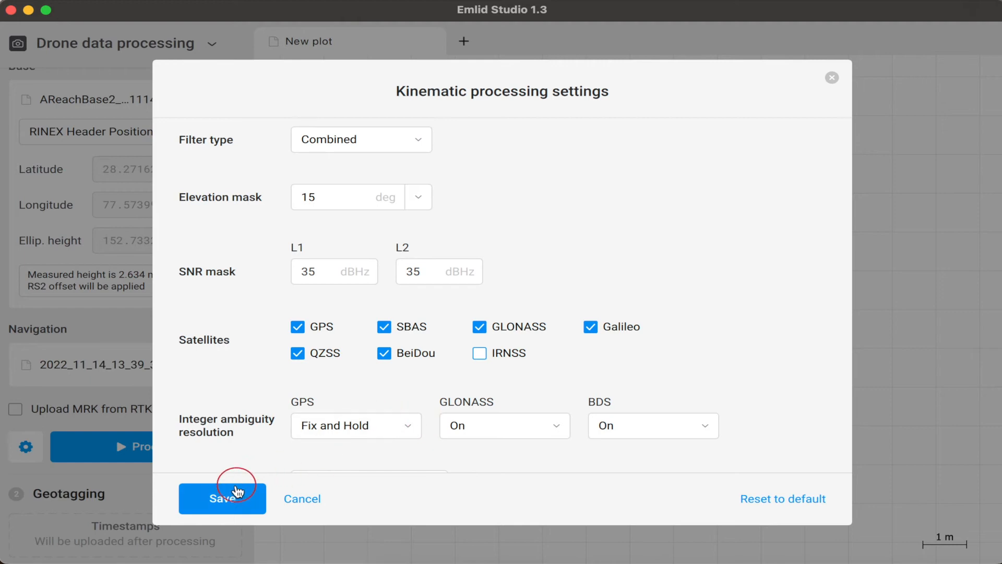
{"action": "left_click", "coordinate": [226, 499]}
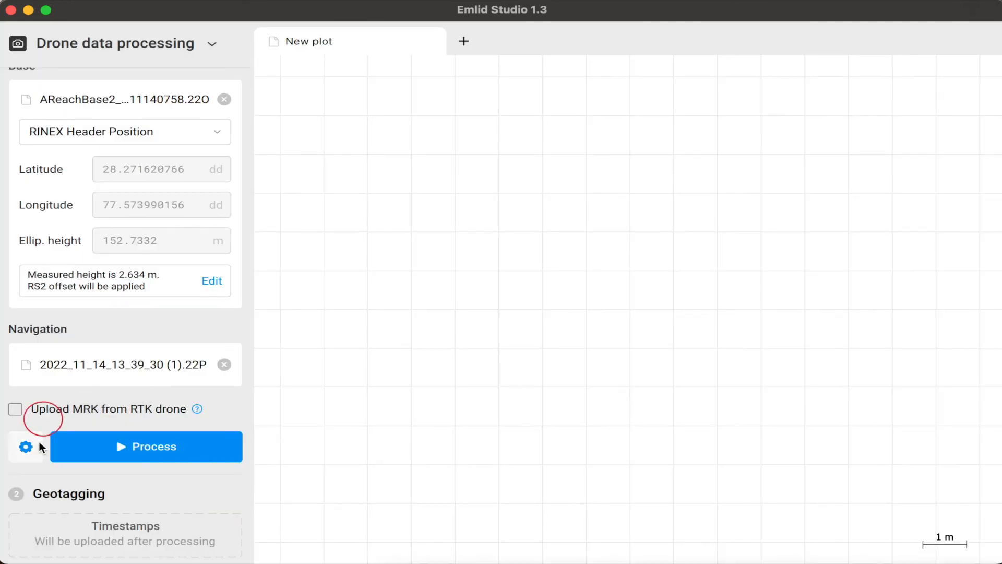
{"action": "left_click", "coordinate": [178, 447]}
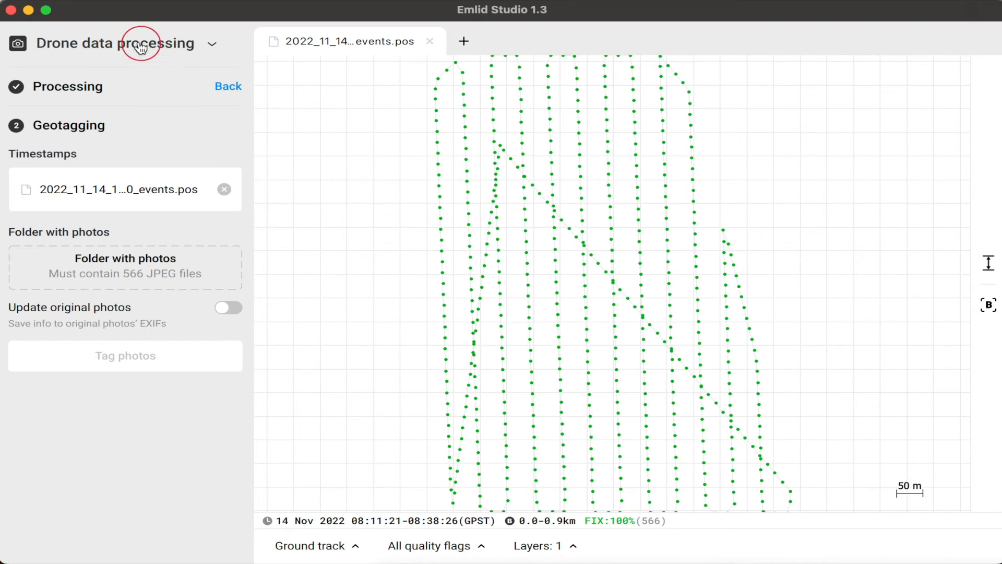
Step: Check the number of photos in the Raw Images folder in Finder and view the whole plotted flight track
{"action": "left_click", "coordinate": [28, 10]}
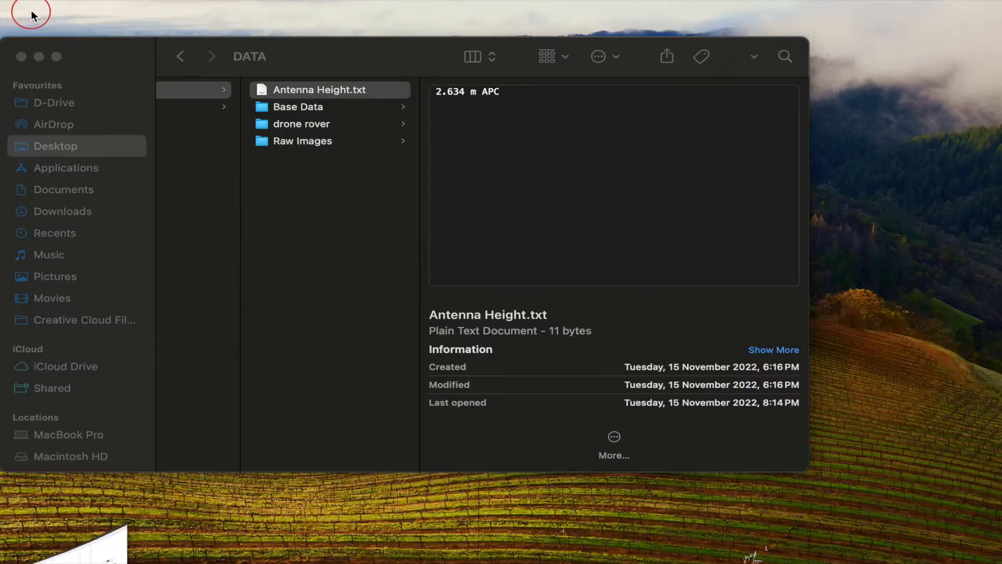
{"action": "left_click", "coordinate": [315, 140]}
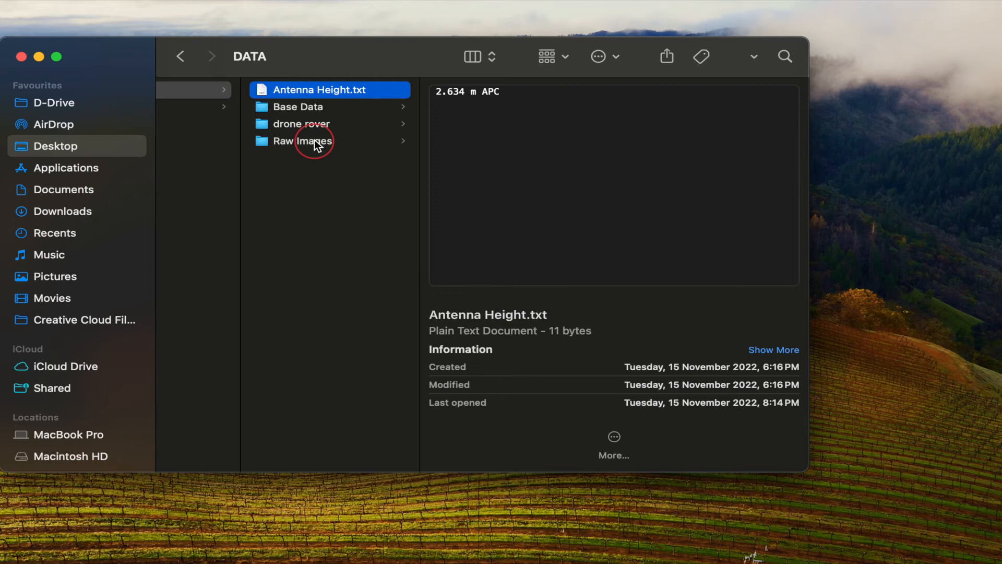
{"action": "left_click", "coordinate": [314, 141]}
{"action": "left_click", "coordinate": [472, 92]}
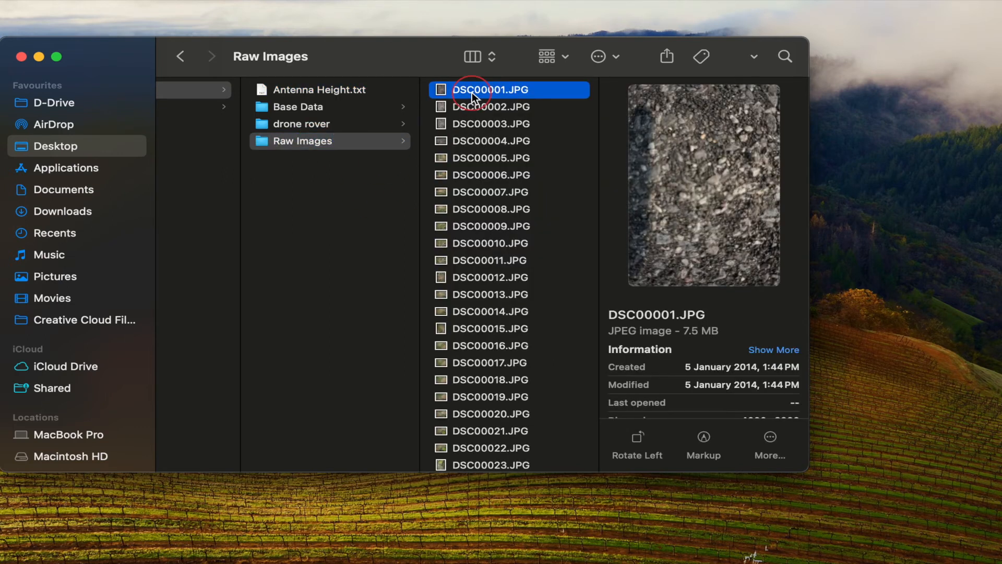
{"action": "key", "text": "super+a"}
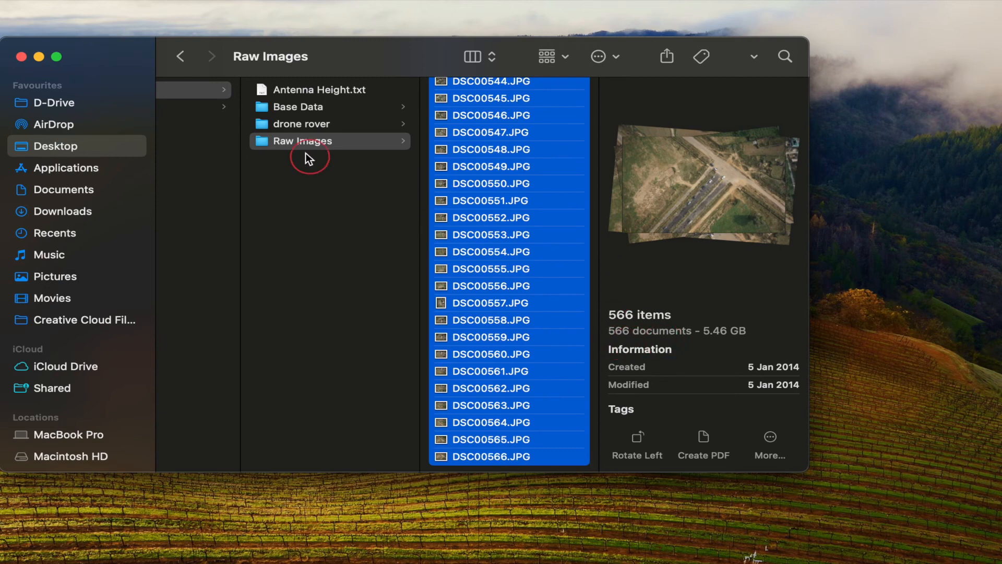
{"action": "left_click", "coordinate": [338, 269]}
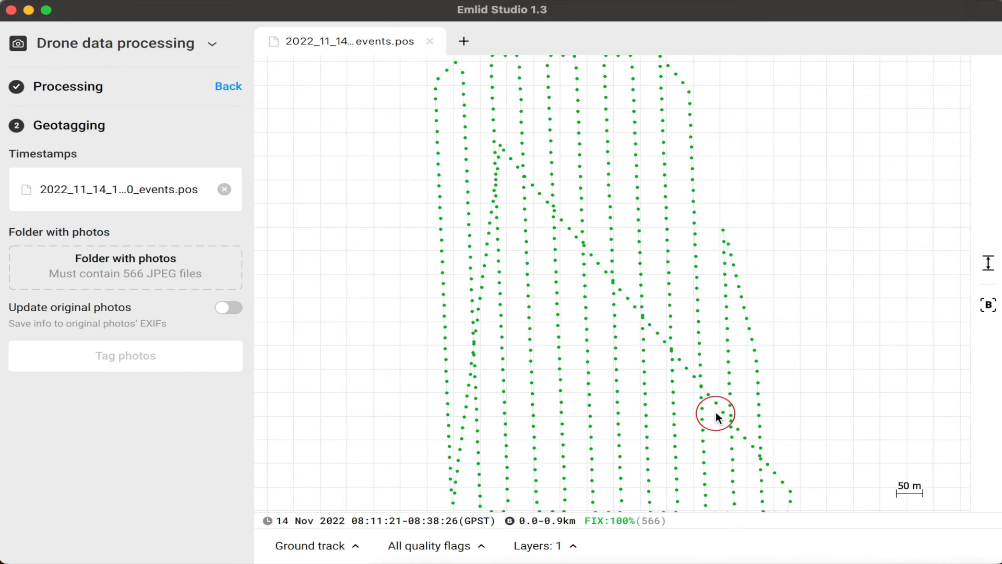
{"action": "scroll", "coordinate": [530, 168], "scroll_direction": "down", "scroll_amount": 5}
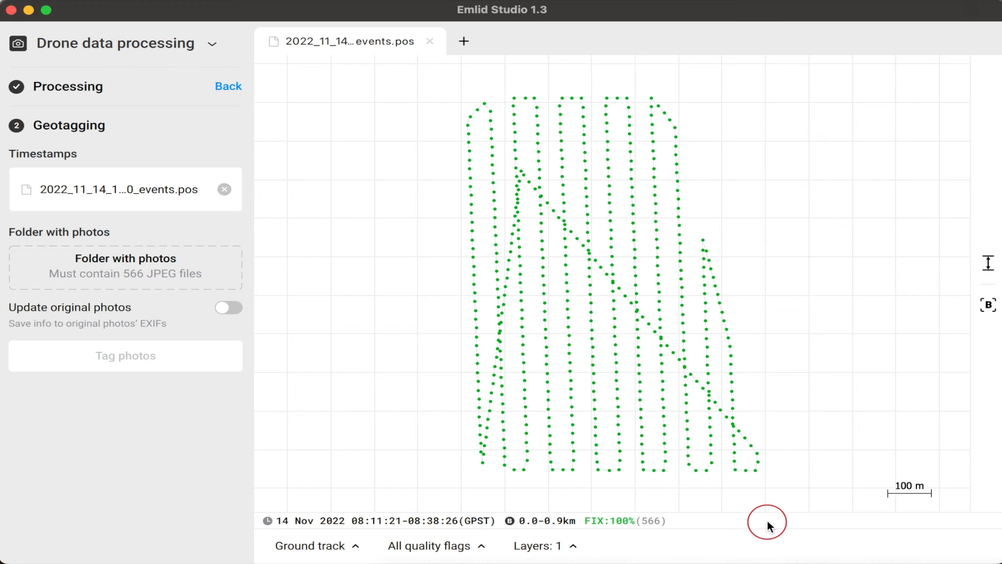
Step: Switch to Finder and locate the 2022_11_14_13_39_30_events.pos file in the drone rover folder
{"action": "left_click", "coordinate": [29, 11]}
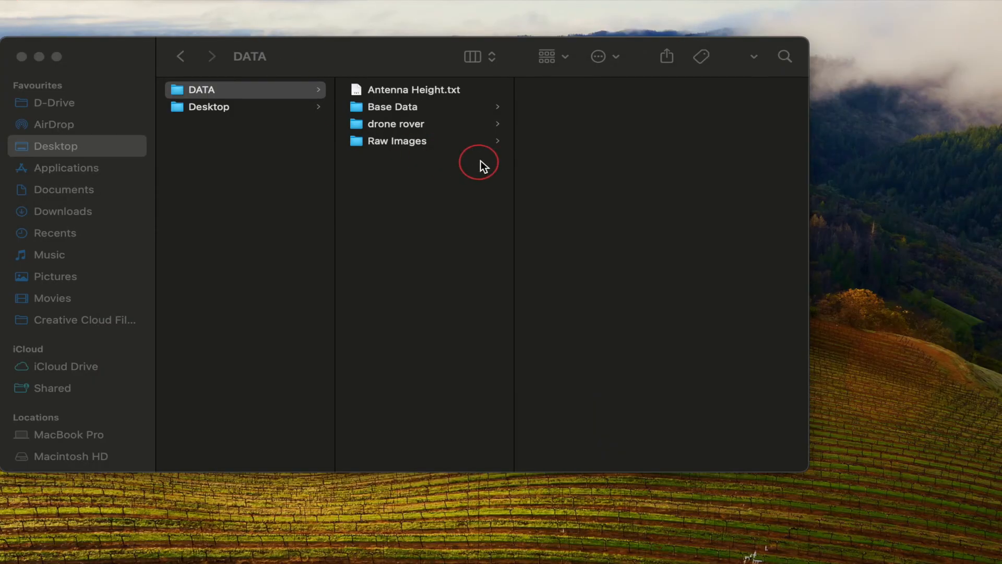
{"action": "left_click", "coordinate": [419, 127]}
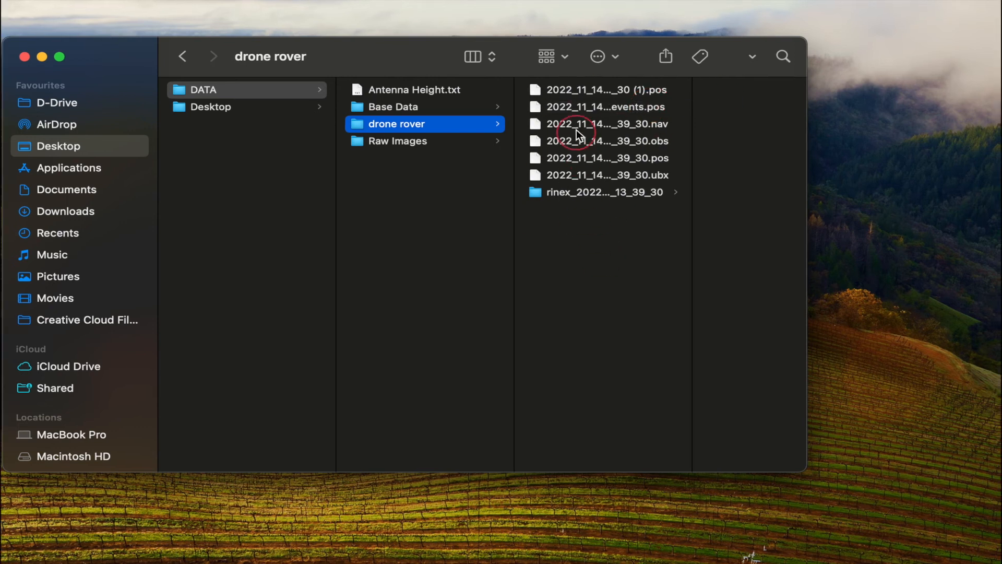
{"action": "left_click", "coordinate": [576, 110]}
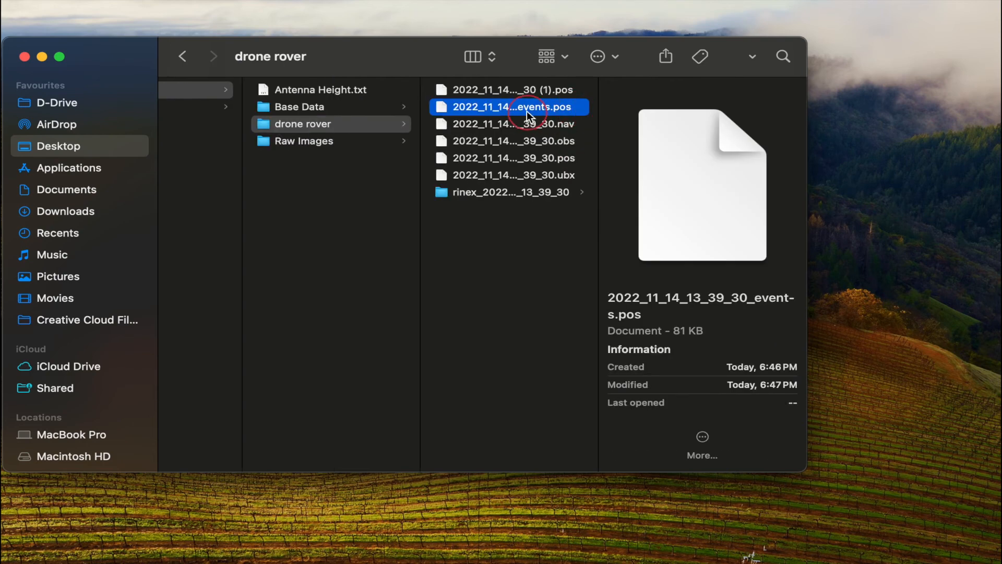
{"action": "left_click", "coordinate": [525, 271]}
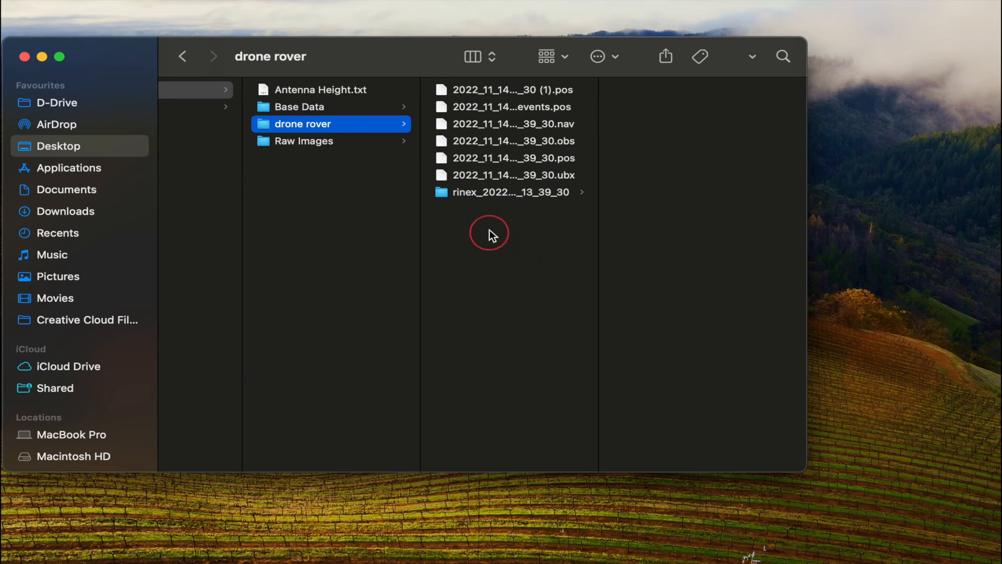
Step: Open 2022_11_14_13_39_30_events.pos in a text editor and examine the event timestamps and coordinates
{"action": "left_click", "coordinate": [507, 108]}
{"action": "right_click", "coordinate": [509, 106]}
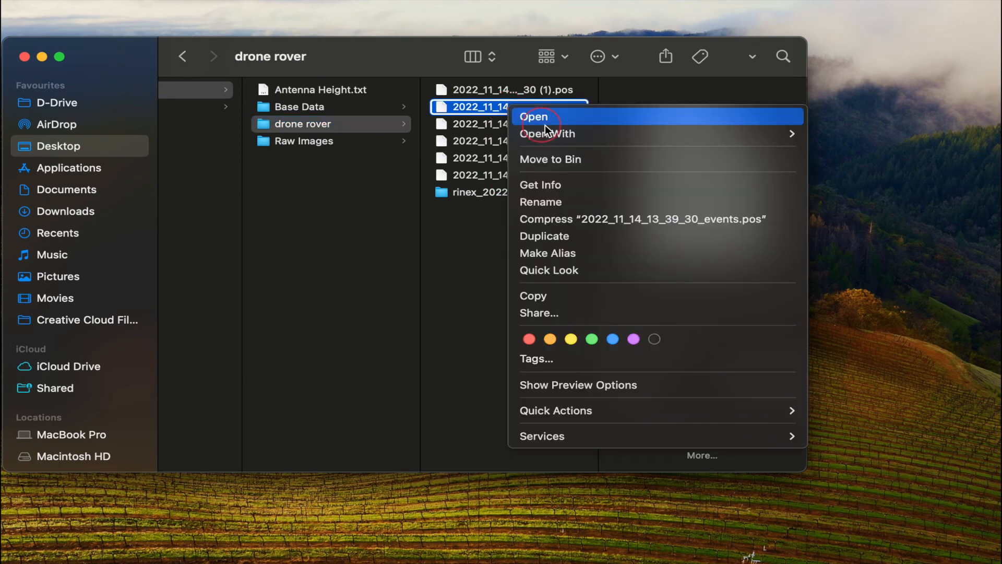
{"action": "mouse_move", "coordinate": [591, 134]}
{"action": "left_click", "coordinate": [862, 134]}
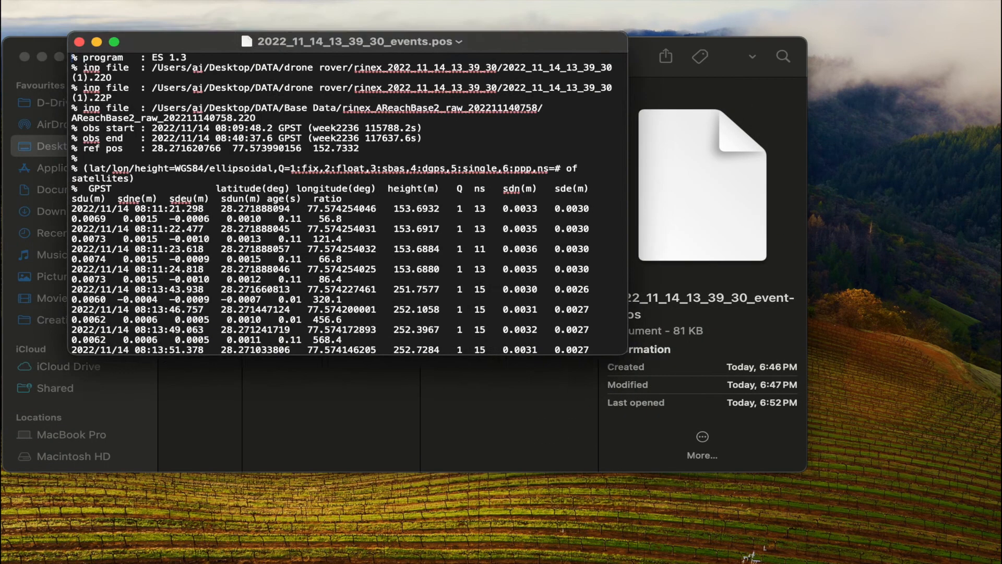
{"action": "left_click_drag", "start_coordinate": [366, 41], "coordinate": [479, 108]}
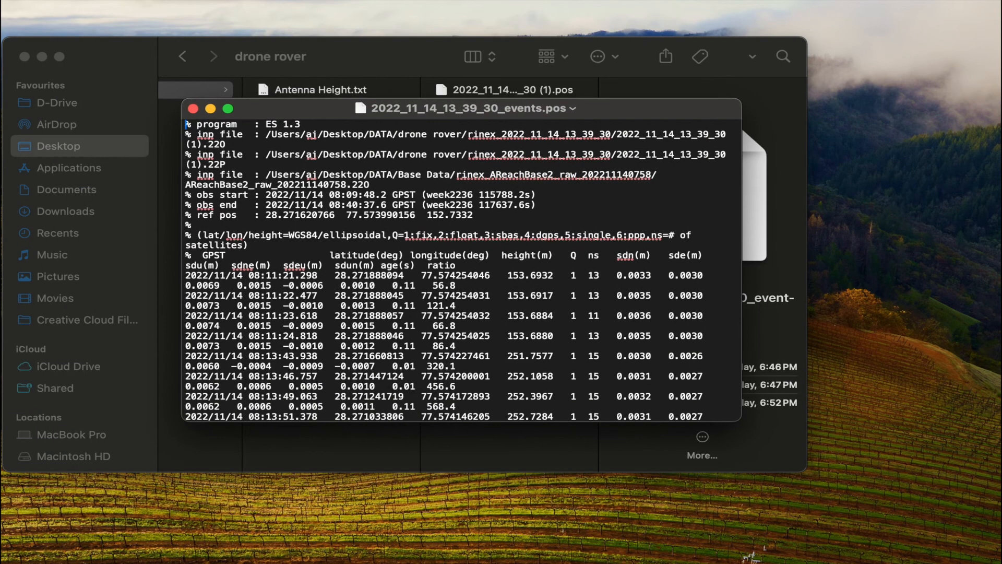
{"action": "scroll", "coordinate": [300, 160], "scroll_direction": "down", "scroll_amount": 5}
{"action": "scroll", "coordinate": [300, 160], "scroll_direction": "up", "scroll_amount": 3}
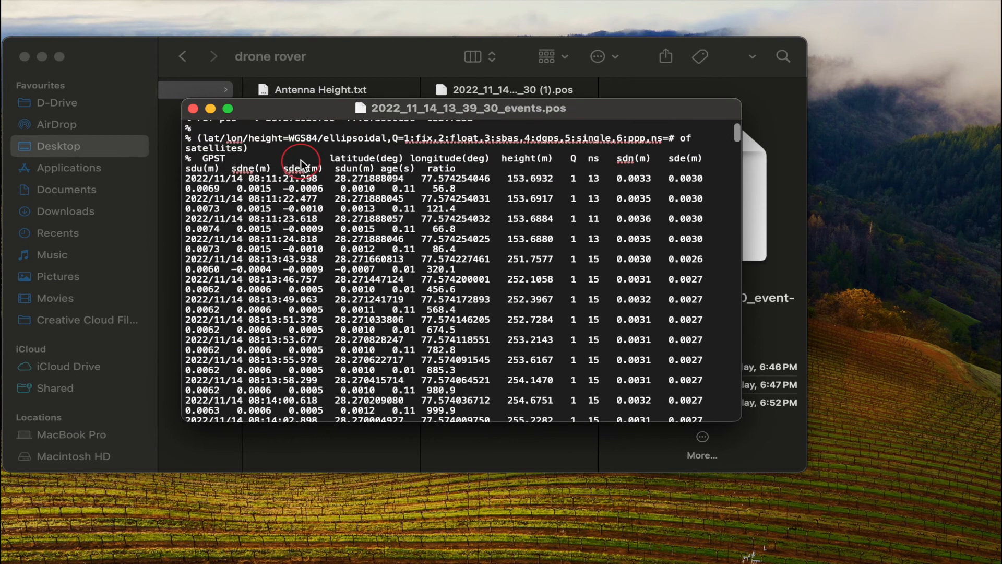
Step: Look through the remaining event records in 2022_11_14_13_39_30_events.pos, including quality flags and standard deviations, and close the file
{"action": "scroll", "coordinate": [301, 160], "scroll_direction": "down", "scroll_amount": 2}
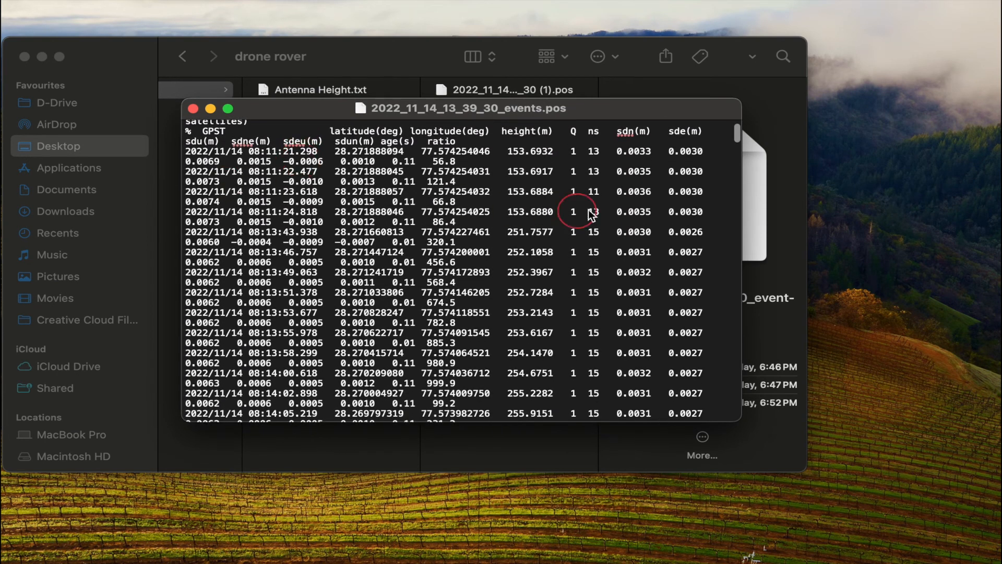
{"action": "scroll", "coordinate": [644, 204], "scroll_direction": "down", "scroll_amount": 8}
{"action": "scroll", "coordinate": [644, 204], "scroll_direction": "down", "scroll_amount": 20}
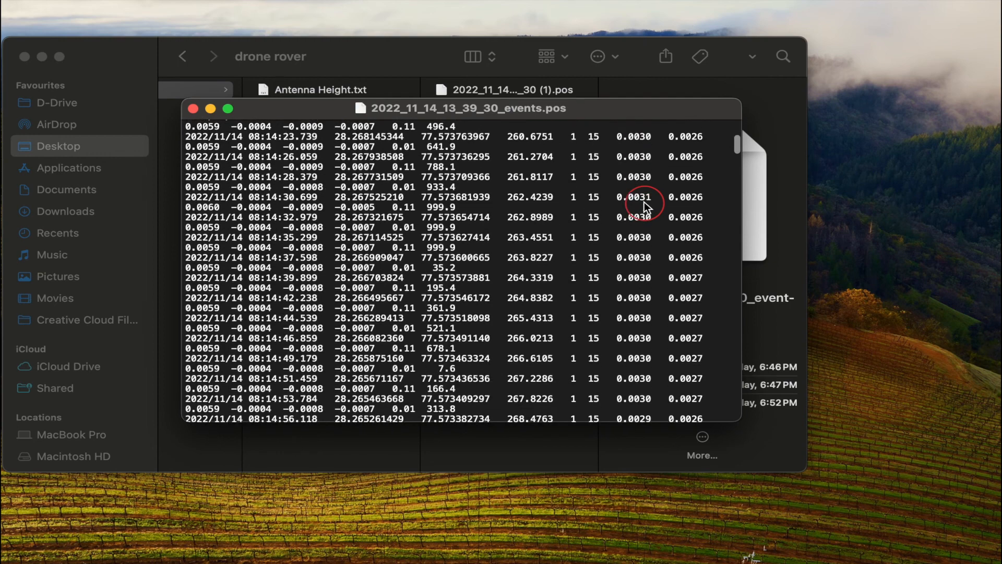
{"action": "scroll", "coordinate": [646, 207], "scroll_direction": "down", "scroll_amount": 20}
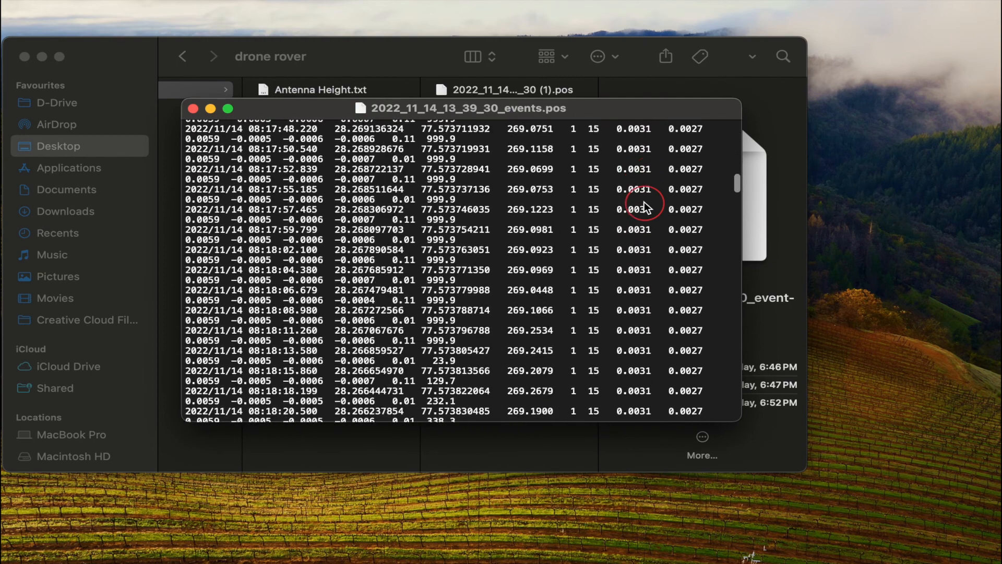
{"action": "left_click", "coordinate": [193, 108]}
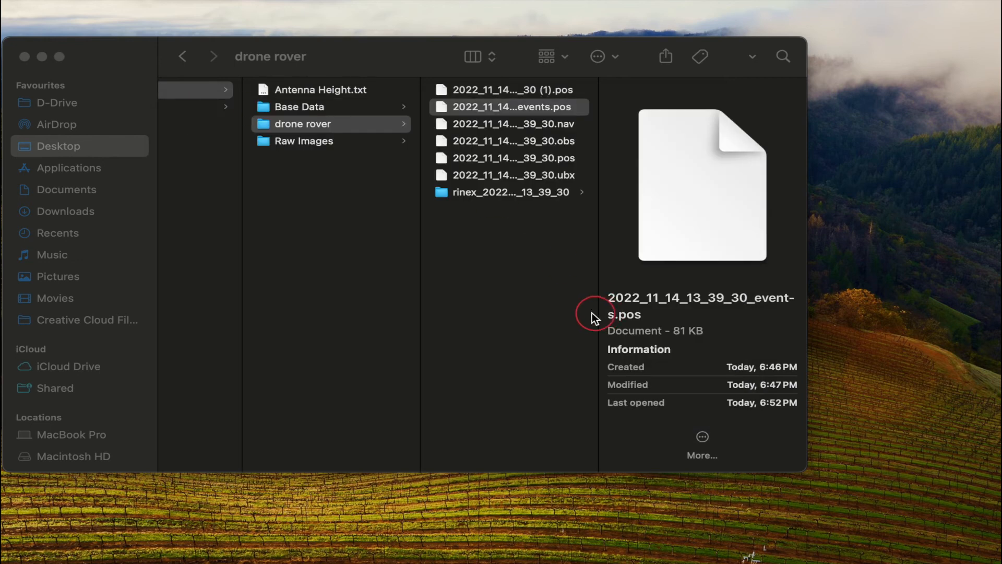
Step: Switch to Emlid Studio, set Raw Images as the folder with photos, and tag the photos without updating the originals
{"action": "left_click", "coordinate": [549, 313]}
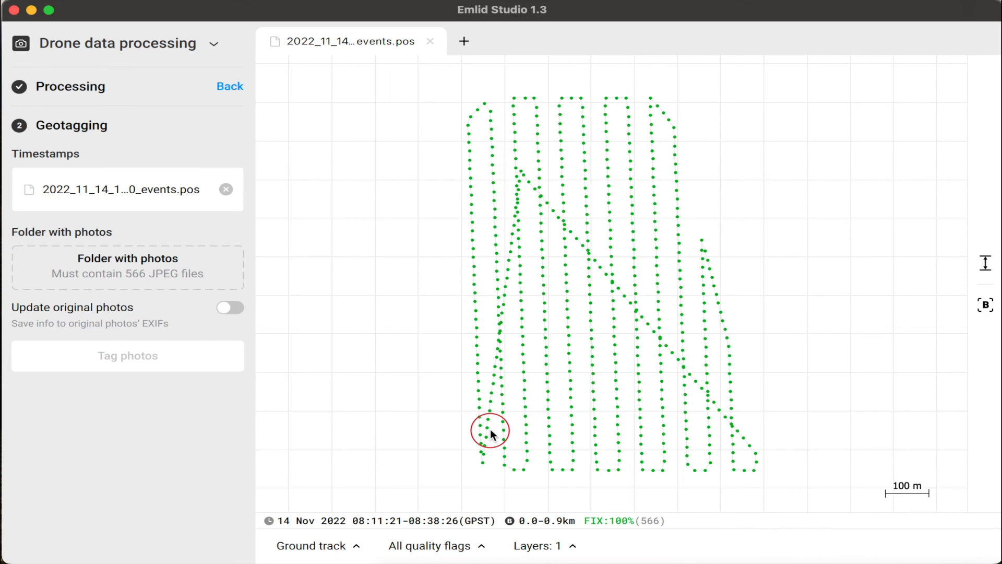
{"action": "left_click", "coordinate": [123, 274]}
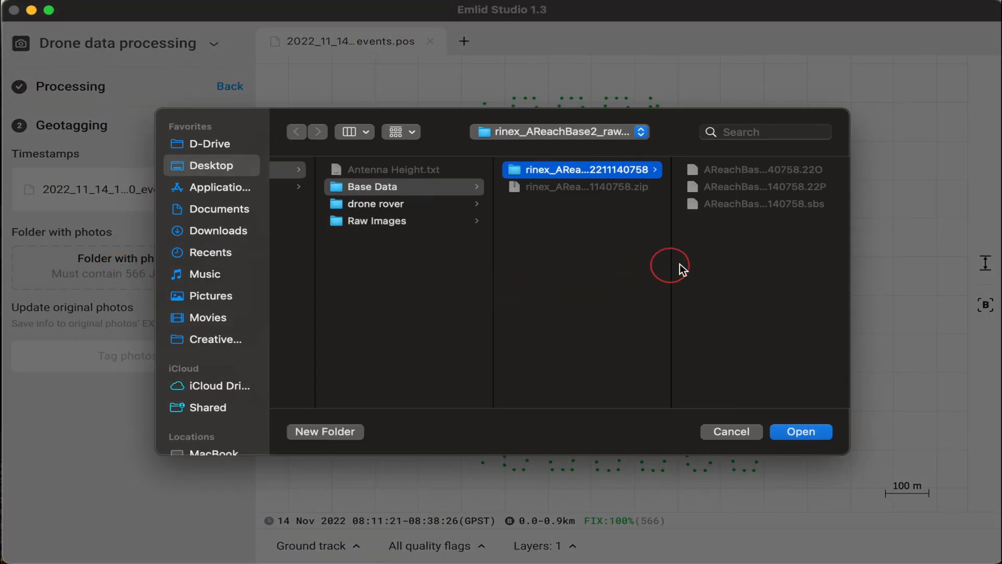
{"action": "left_click", "coordinate": [366, 220]}
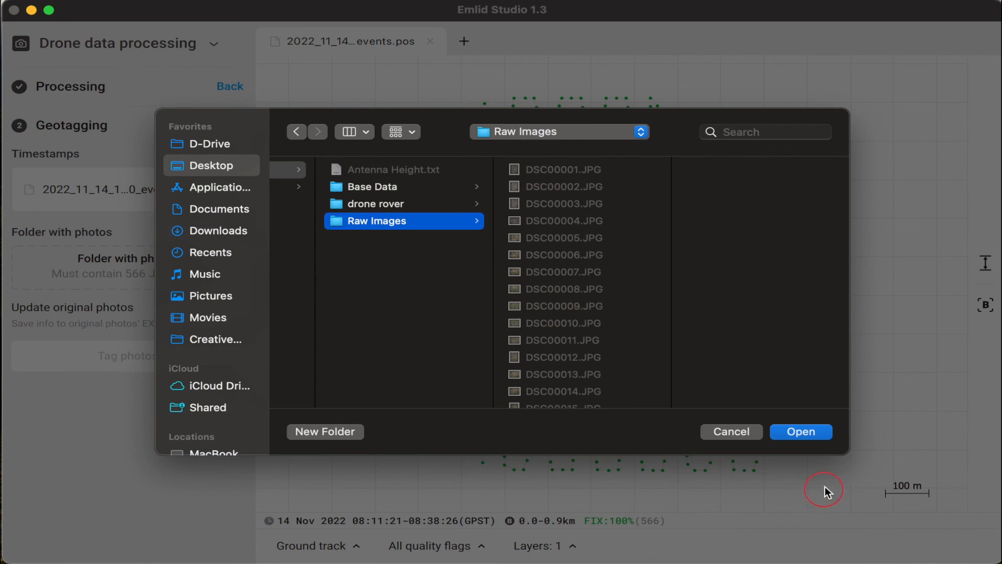
{"action": "left_click", "coordinate": [805, 431]}
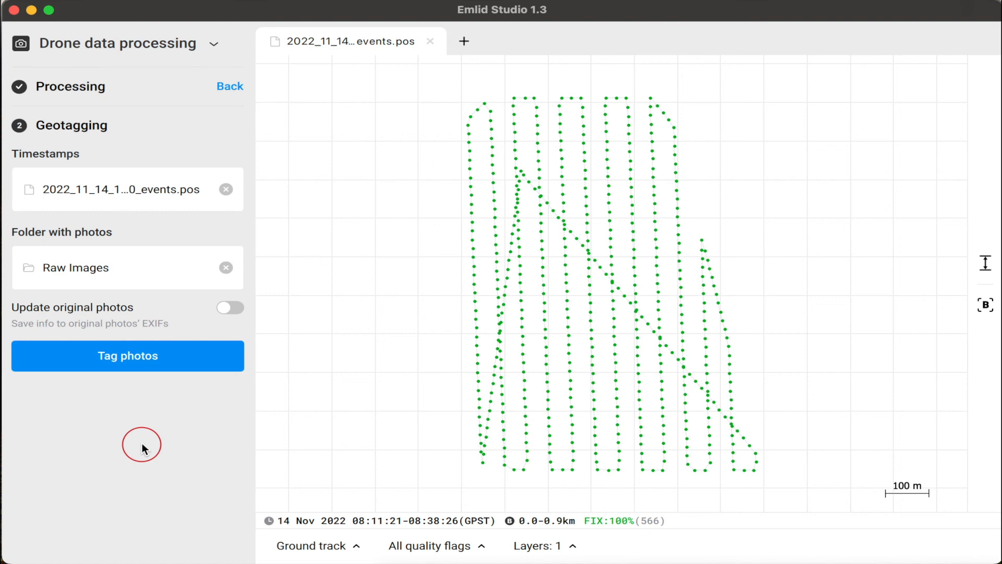
{"action": "left_click", "coordinate": [114, 358]}
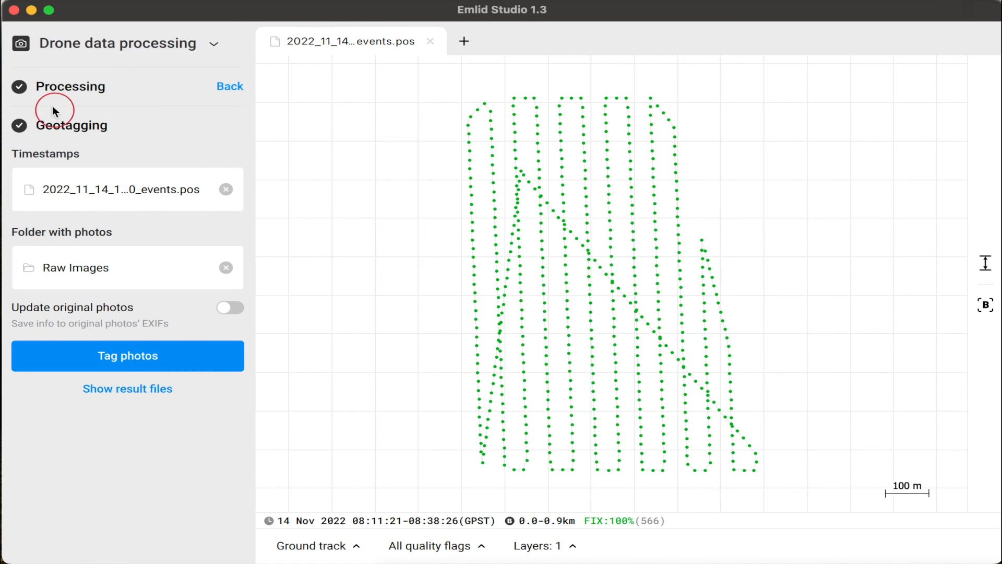
Step: Minimize Emlid Studio and open the tagged_Raw Images folder inside drone rover in Finder
{"action": "left_click", "coordinate": [31, 10]}
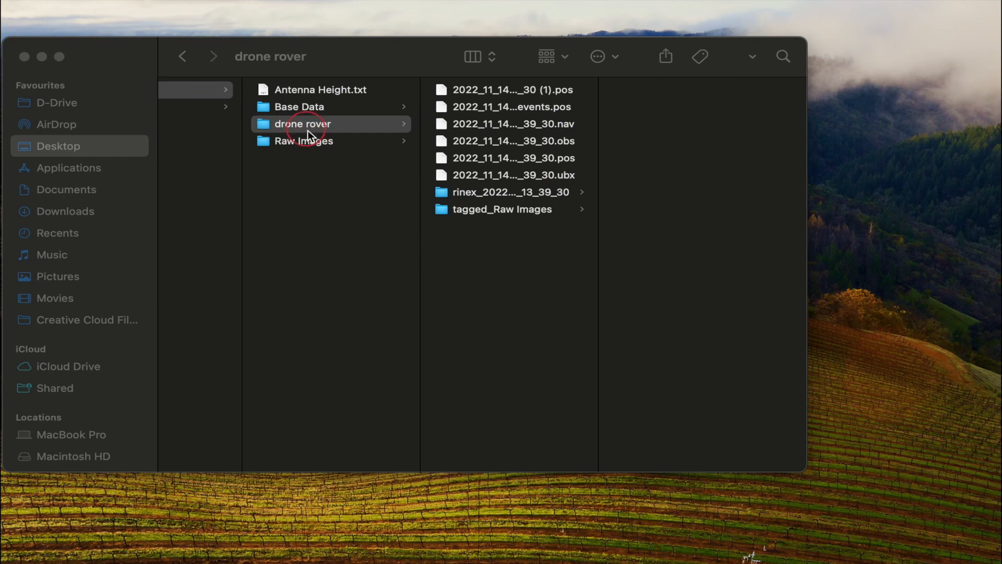
{"action": "left_click", "coordinate": [486, 212]}
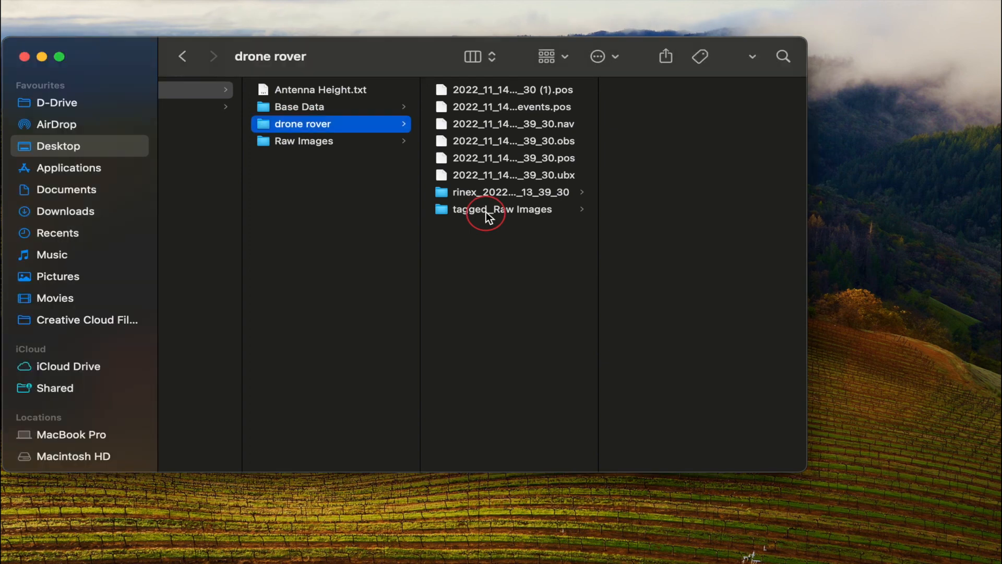
{"action": "left_click", "coordinate": [487, 212]}
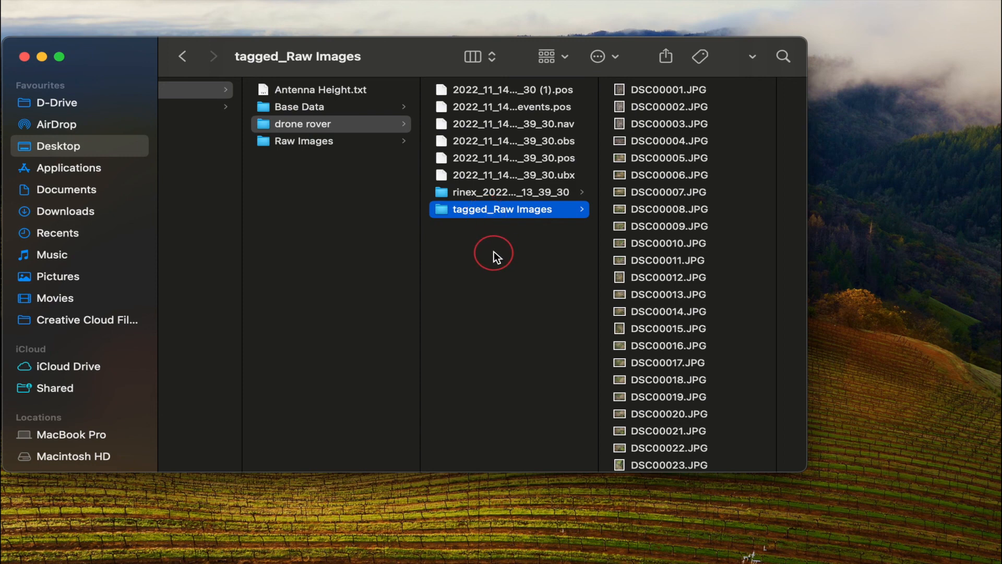
Step: Open the file information of DSC00001.JPG in tagged_Raw Images, check its latitude and longitude, and close the info window
{"action": "left_click", "coordinate": [649, 90]}
{"action": "right_click", "coordinate": [487, 92]}
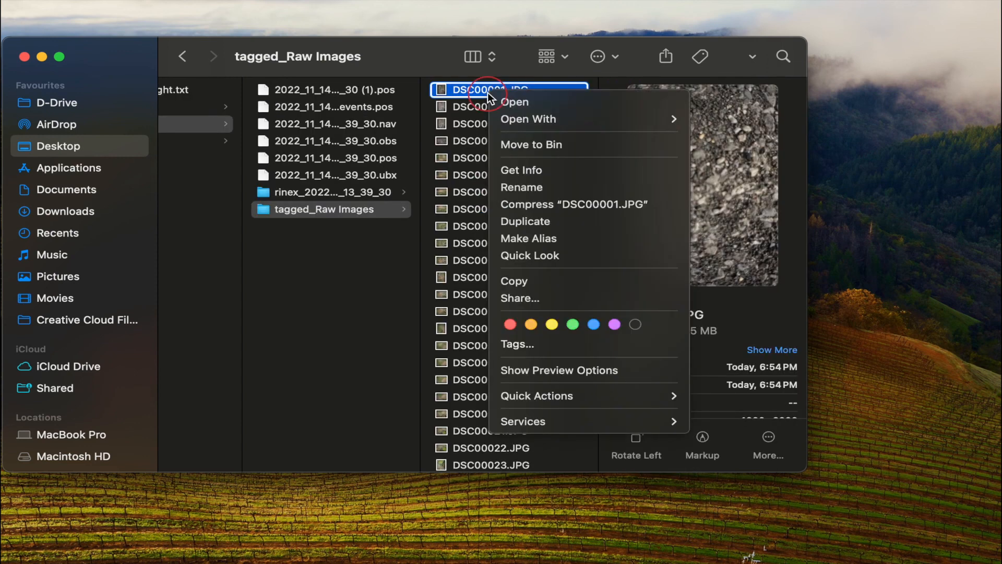
{"action": "mouse_move", "coordinate": [620, 120]}
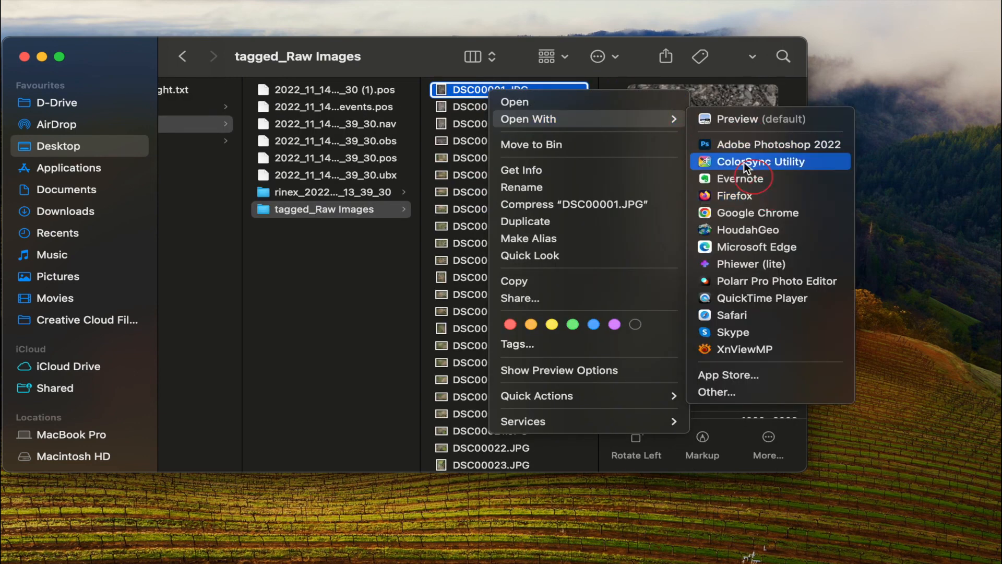
{"action": "left_click", "coordinate": [522, 171]}
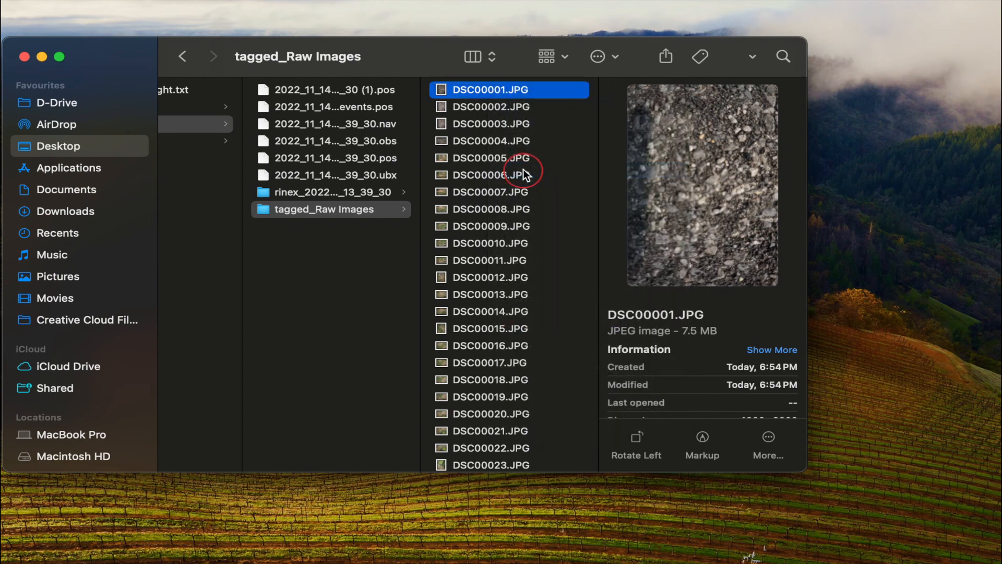
{"action": "left_click_drag", "start_coordinate": [56, 0], "coordinate": [442, 55]}
{"action": "left_click", "coordinate": [476, 398]}
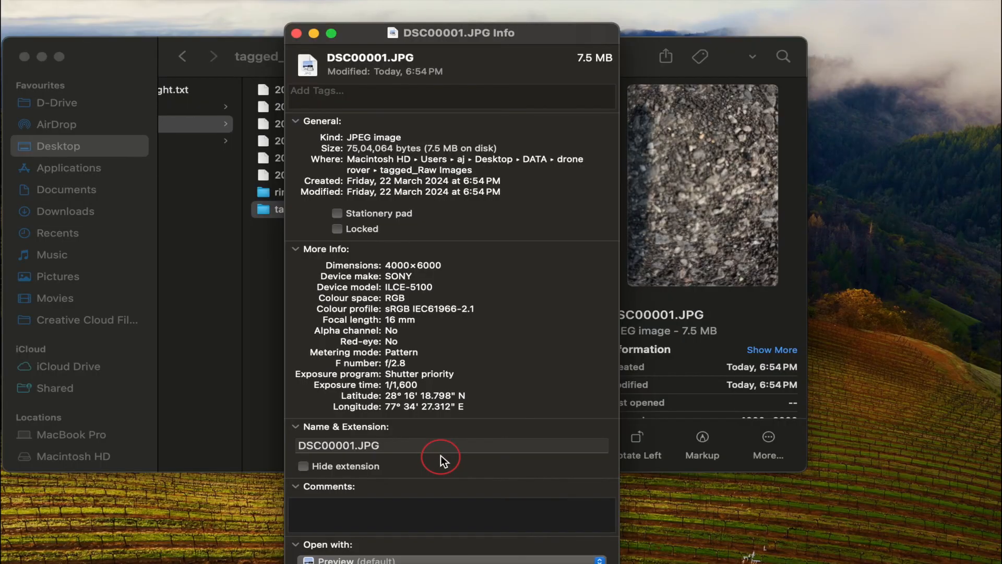
{"action": "left_click", "coordinate": [296, 34]}
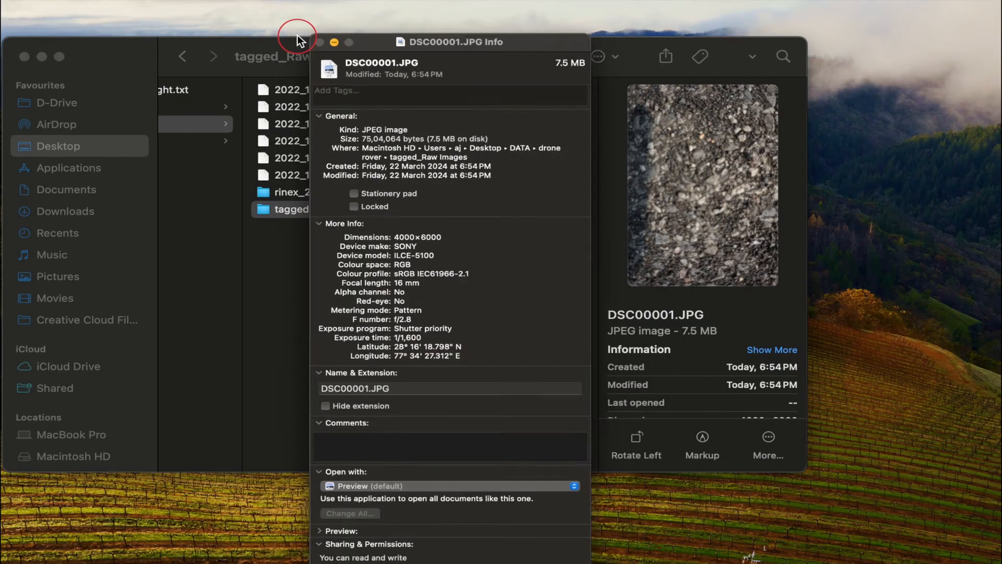